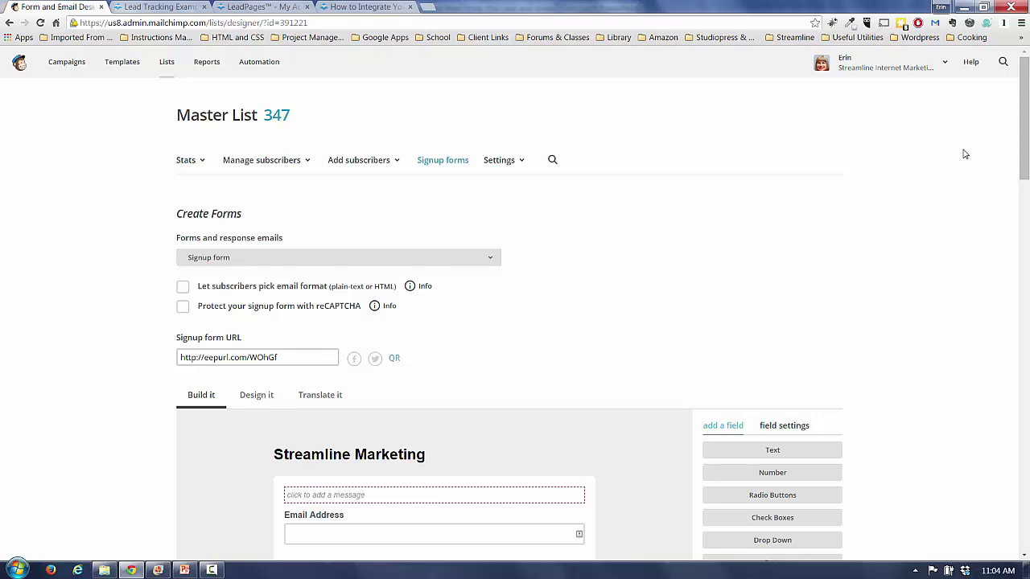
# - Add a check boxes field to the Master List signup form, labelled "LeadPages example" with its visibility set to hidden
pyautogui.moveTo(1022, 139); pyautogui.dragTo(1015, 203)
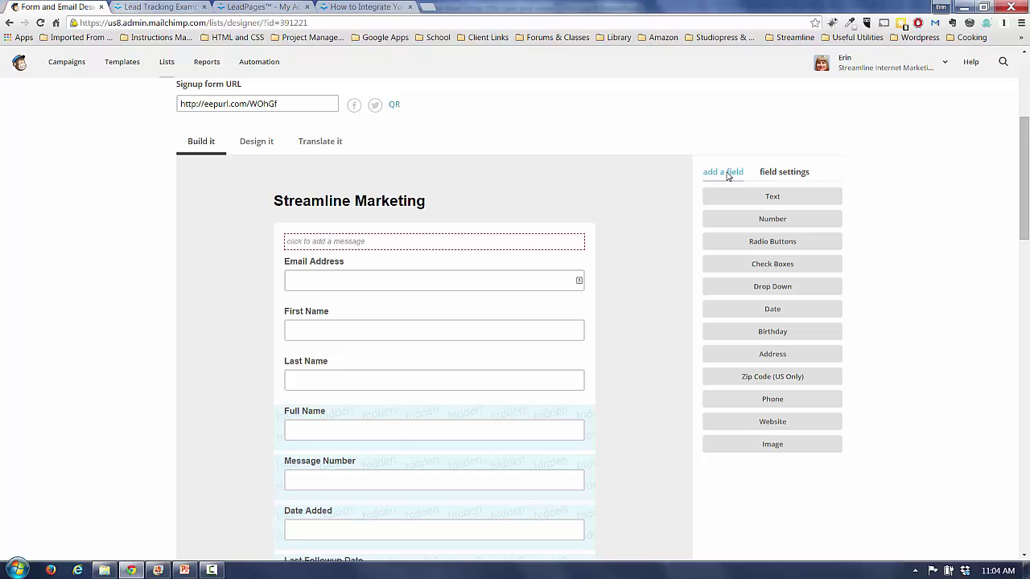
pyautogui.click(786, 267)
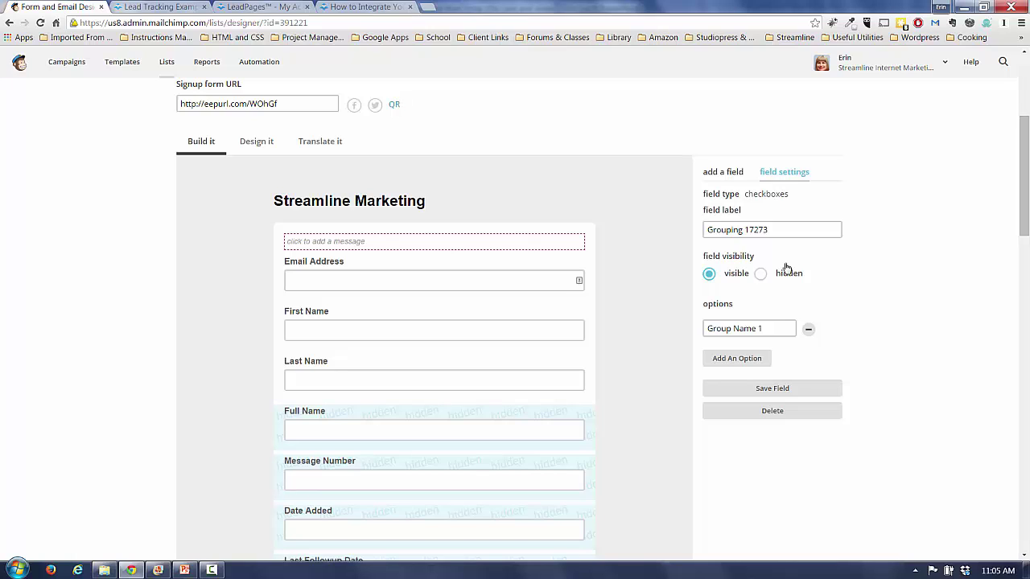
pyautogui.click(772, 232)
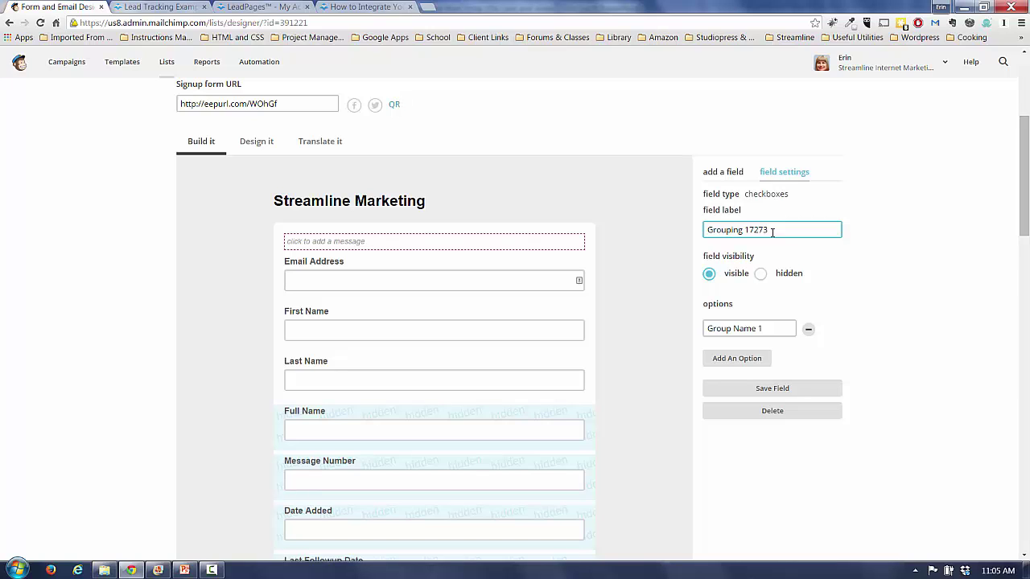
pyautogui.tripleClick(740, 230)
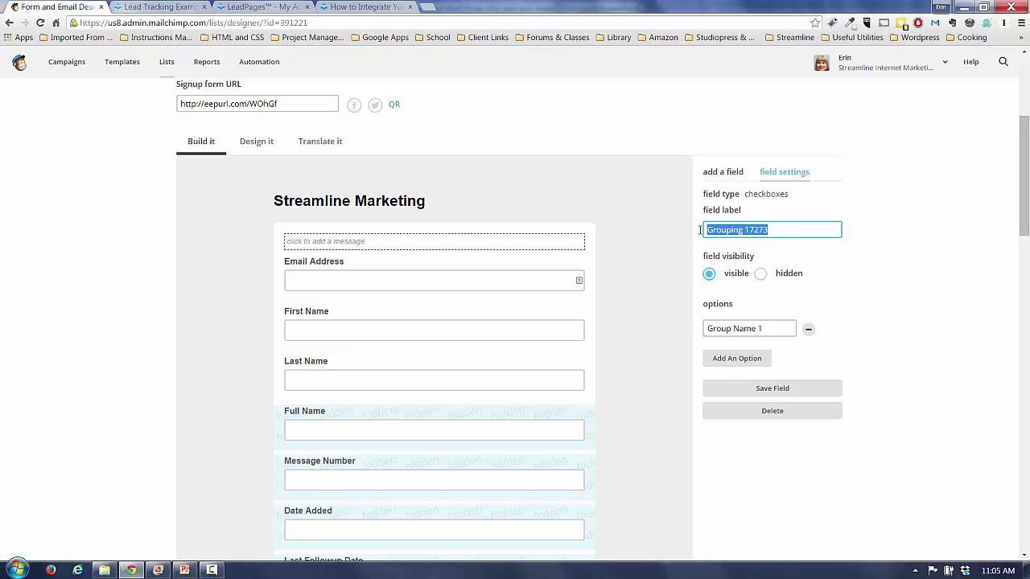
pyautogui.write('Lead')
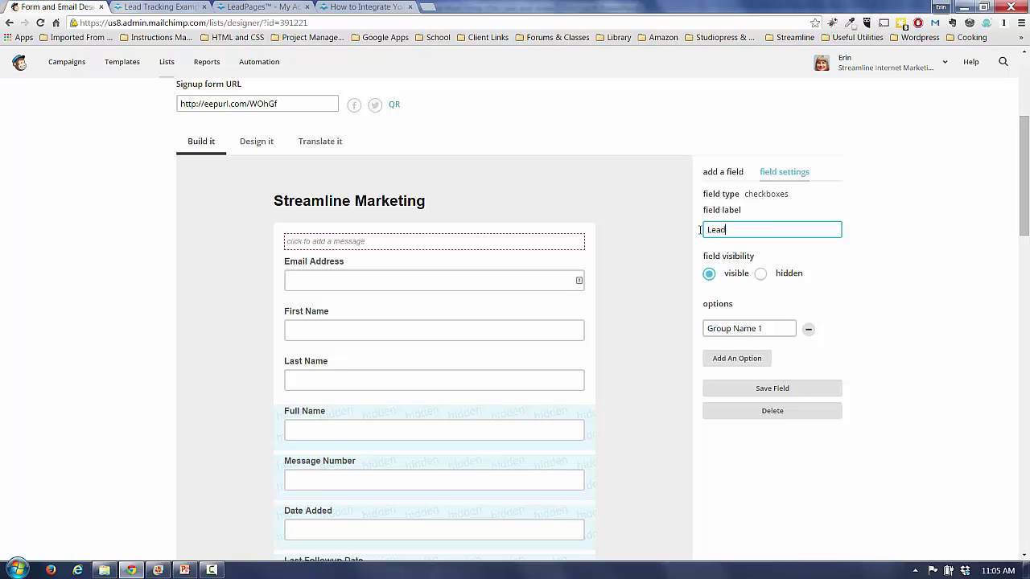
pyautogui.write('Pages example')
pyautogui.click(761, 275)
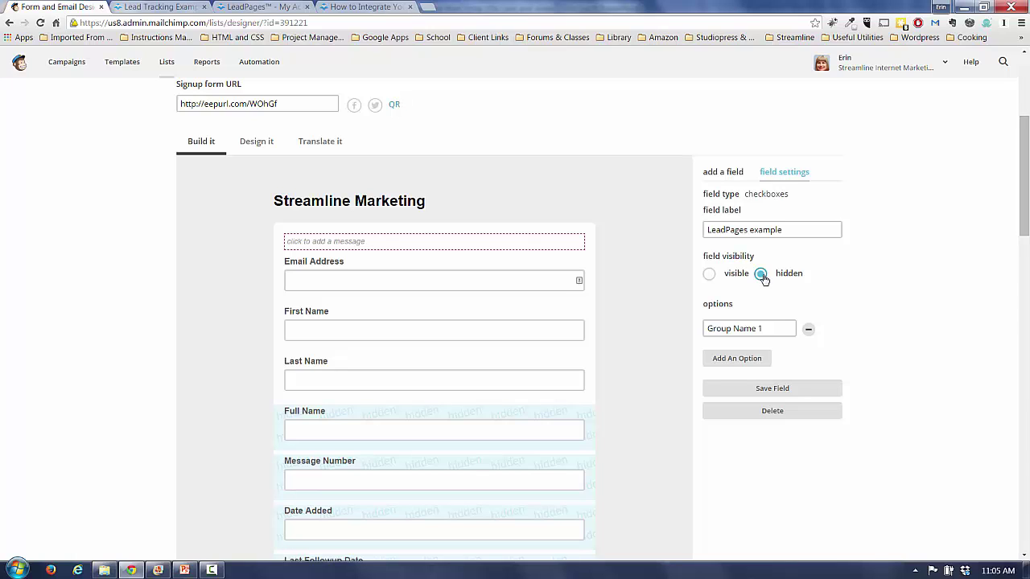
# - Give the LeadPages example field the options "email guide" and "facebook guide", and save the field
pyautogui.click(770, 330)
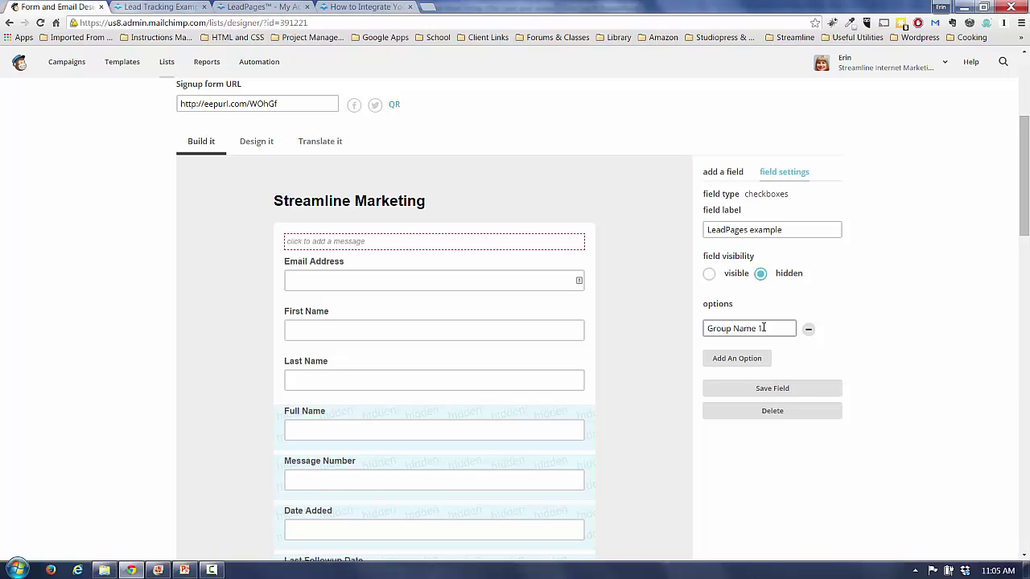
pyautogui.moveTo(765, 328); pyautogui.dragTo(688, 329)
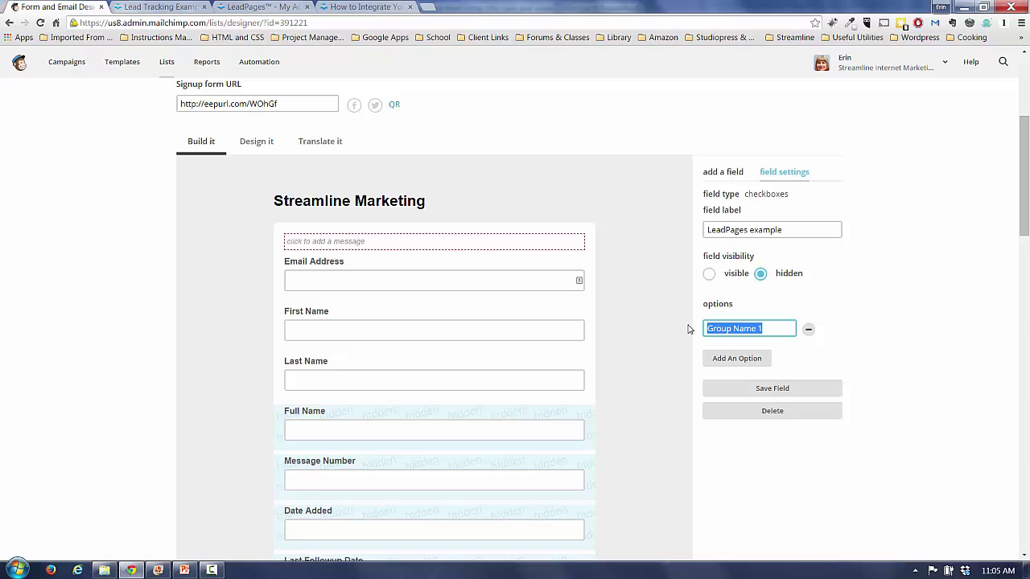
pyautogui.write('email g')
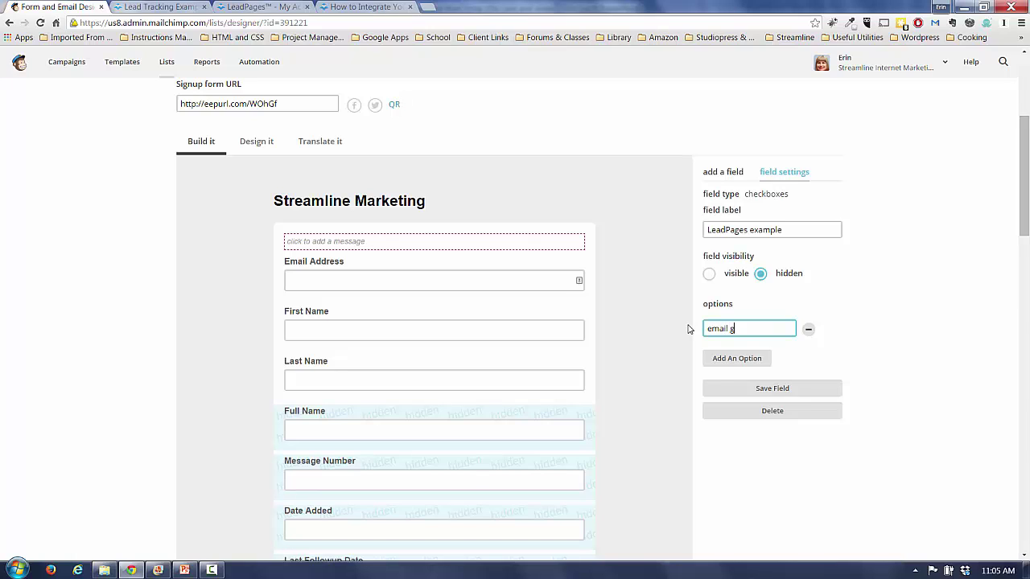
pyautogui.write('uide')
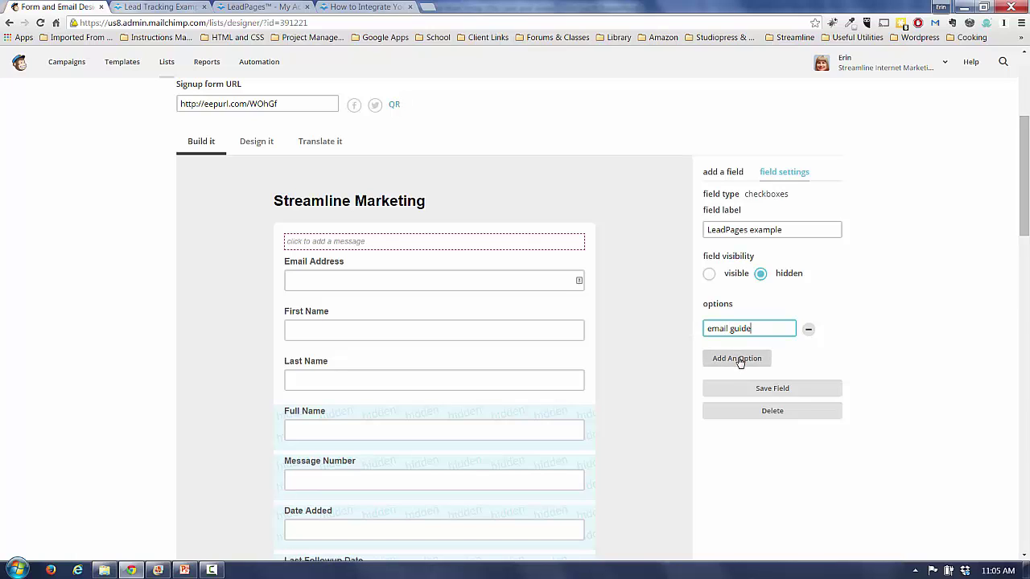
pyautogui.click(739, 359)
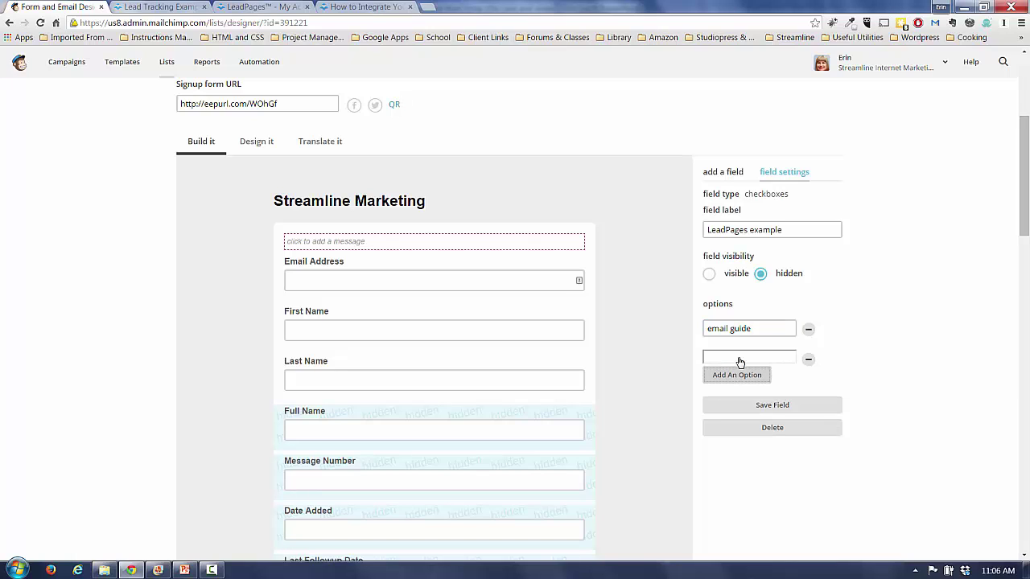
pyautogui.click(738, 359)
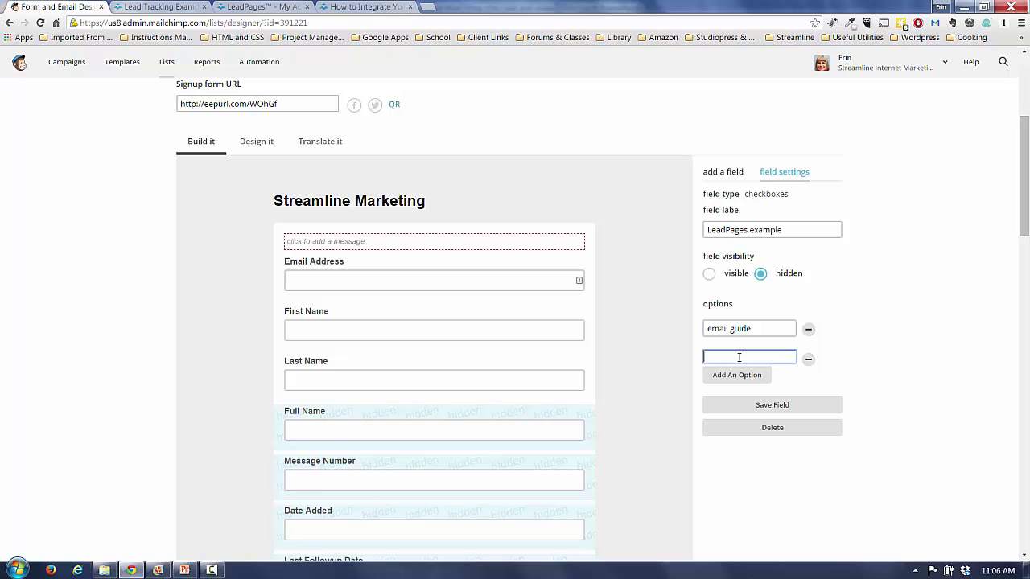
pyautogui.write('facebook guide')
pyautogui.click(790, 411)
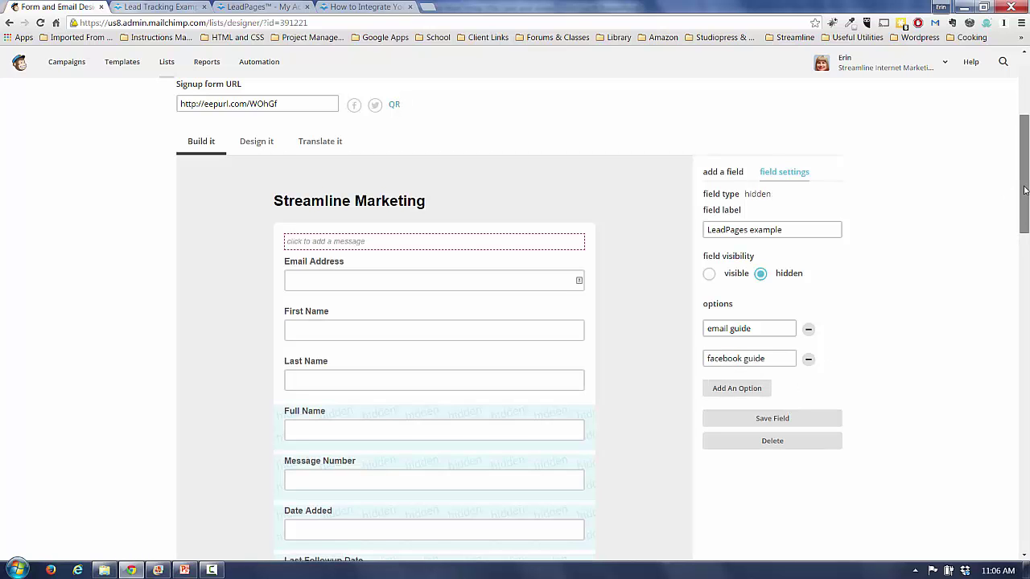
pyautogui.moveTo(1024, 190); pyautogui.dragTo(1012, 267)
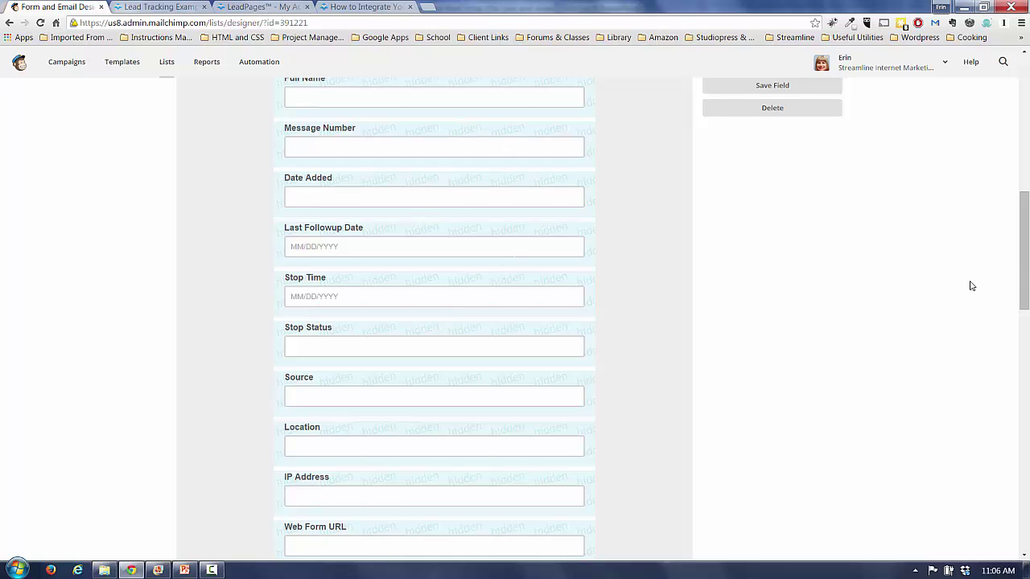
pyautogui.moveTo(1026, 272); pyautogui.dragTo(997, 496)
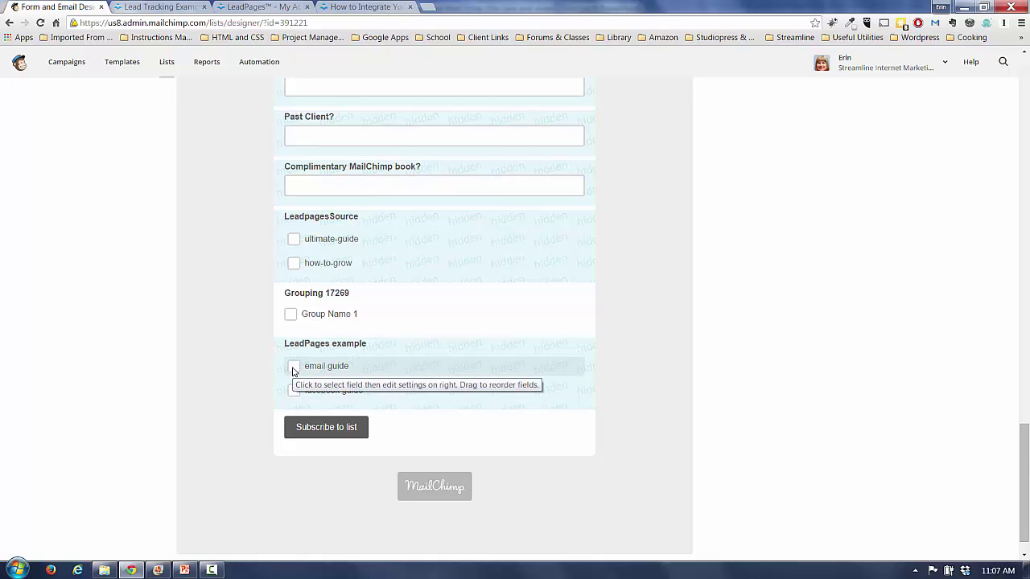
# - Switch to the LeadPages account and open its Integrations page to check the connected email marketing services
pyautogui.click(151, 9)
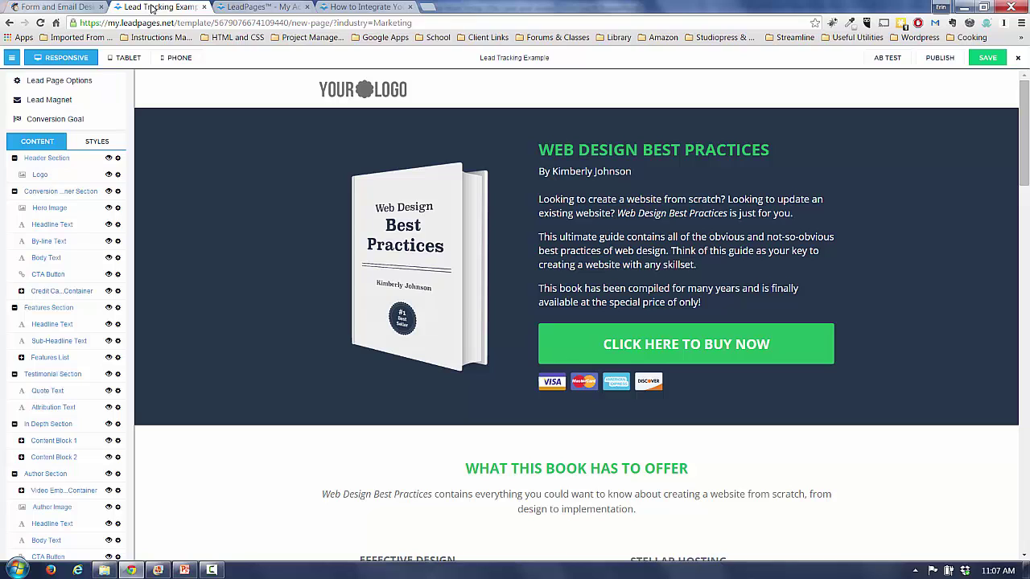
pyautogui.click(263, 9)
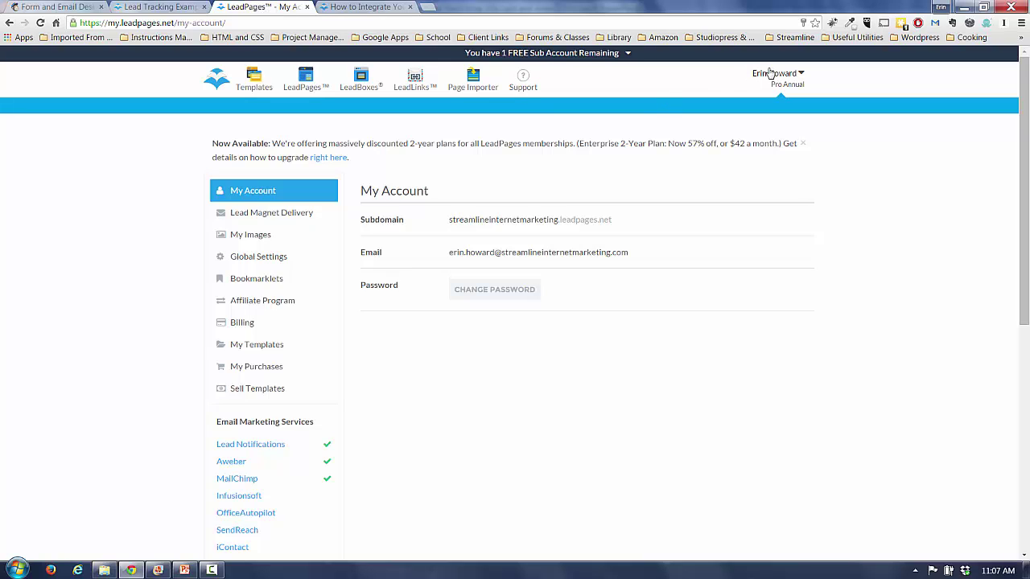
pyautogui.click(803, 75)
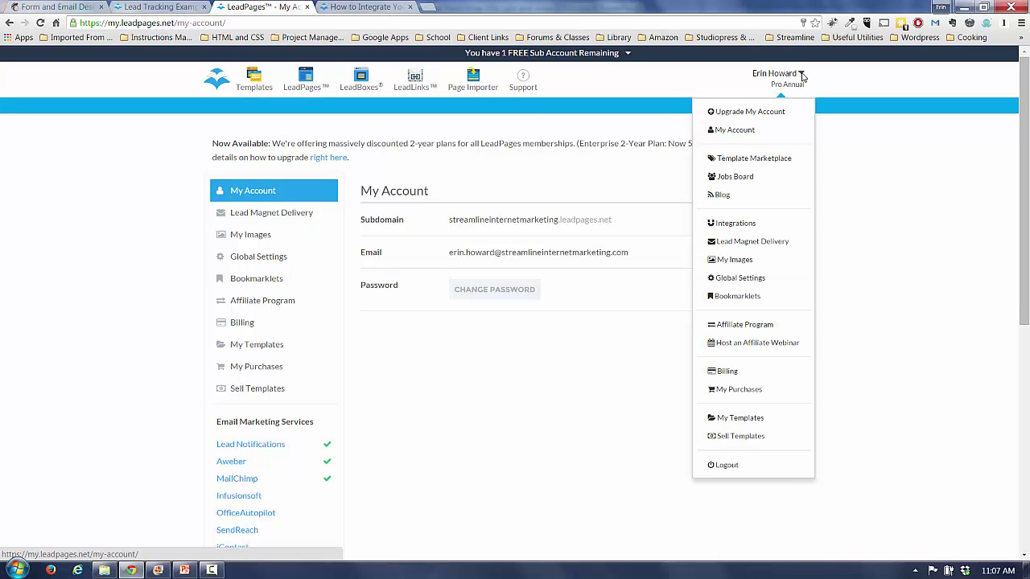
pyautogui.click(738, 228)
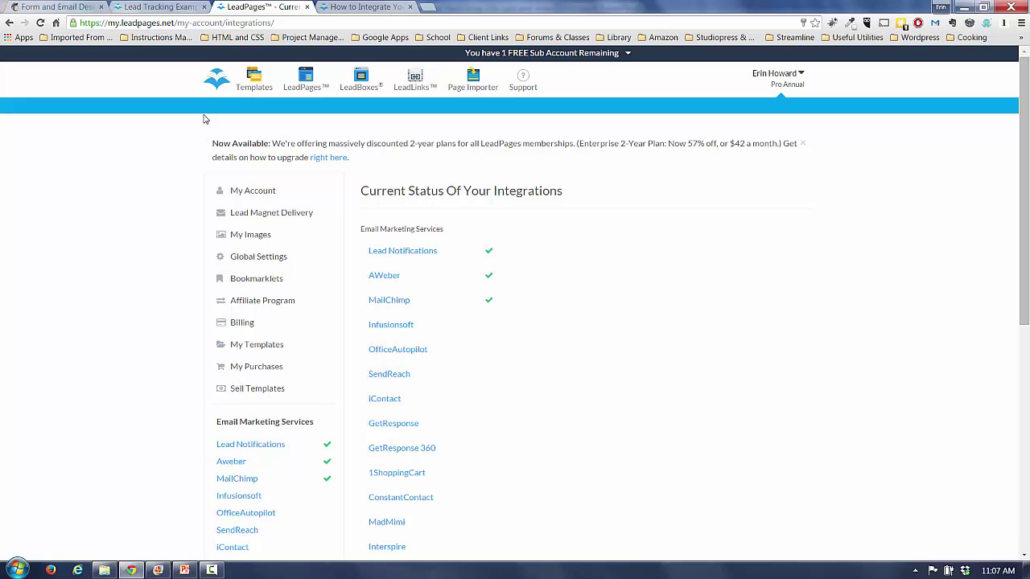
# - On the Lead Tracking Example page, integrate the "Click here to buy now" button's opt-in form with MailChimp using the Master List
pyautogui.click(165, 7)
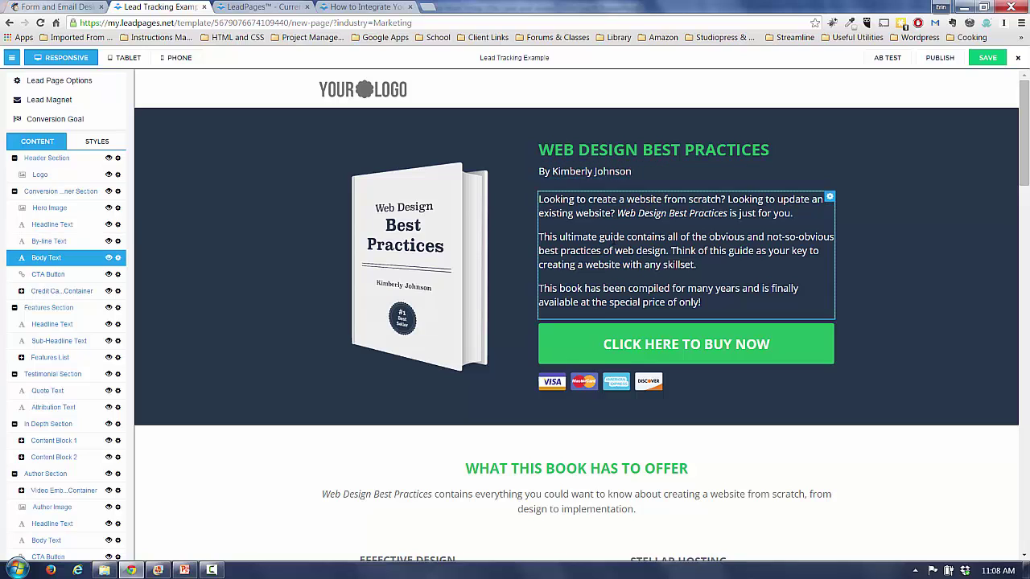
pyautogui.click(721, 345)
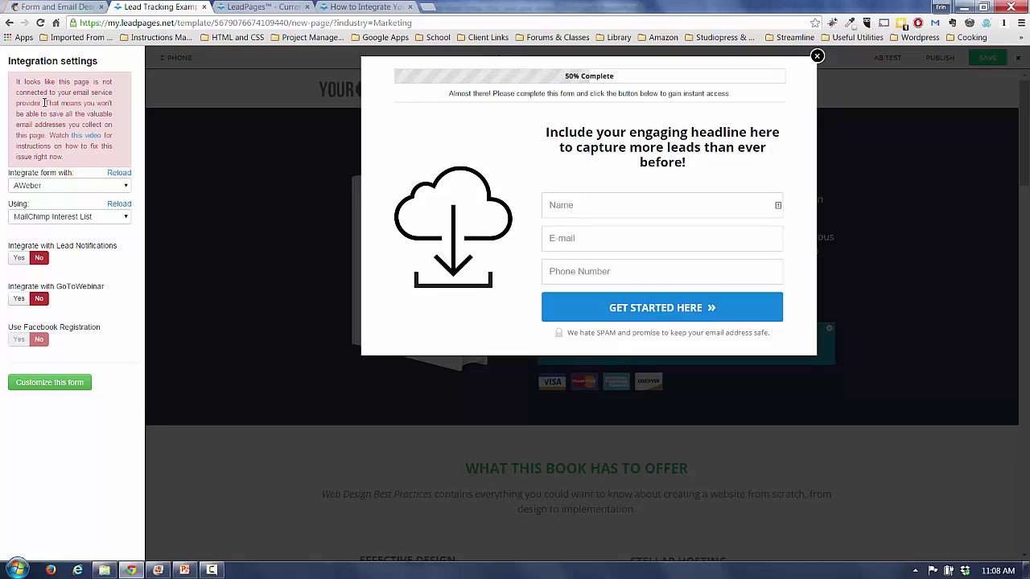
pyautogui.click(95, 186)
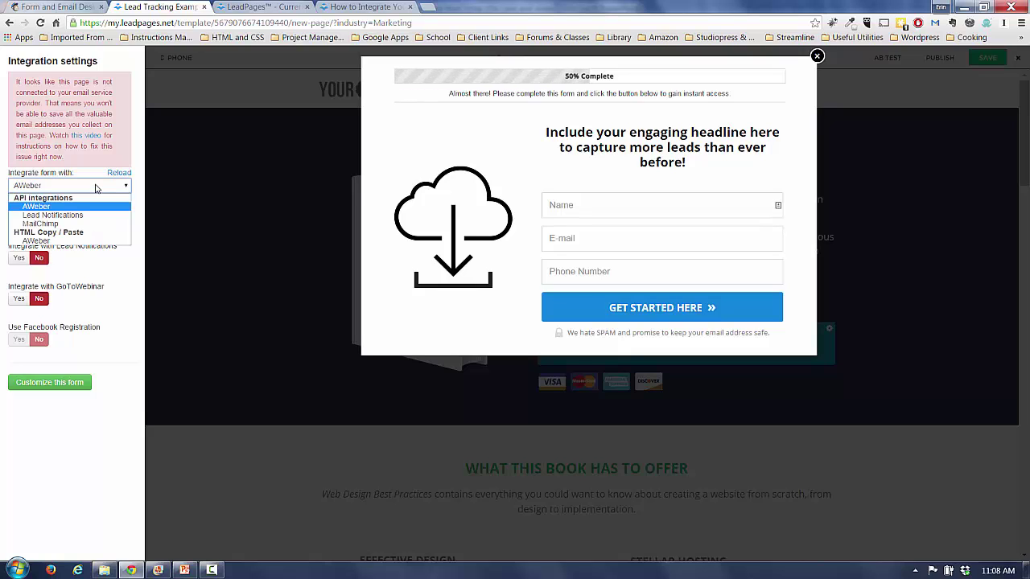
pyautogui.click(48, 225)
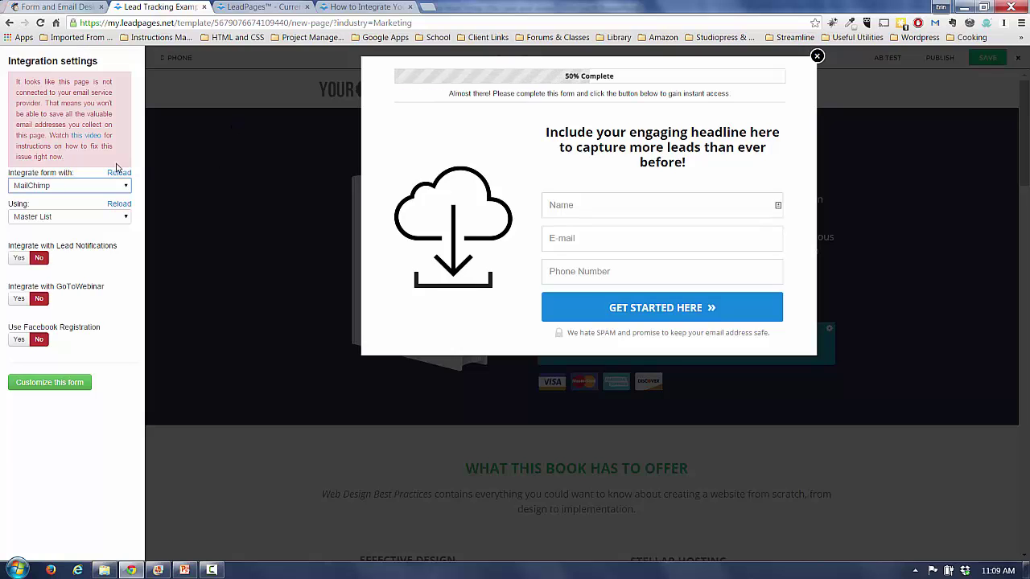
pyautogui.click(124, 217)
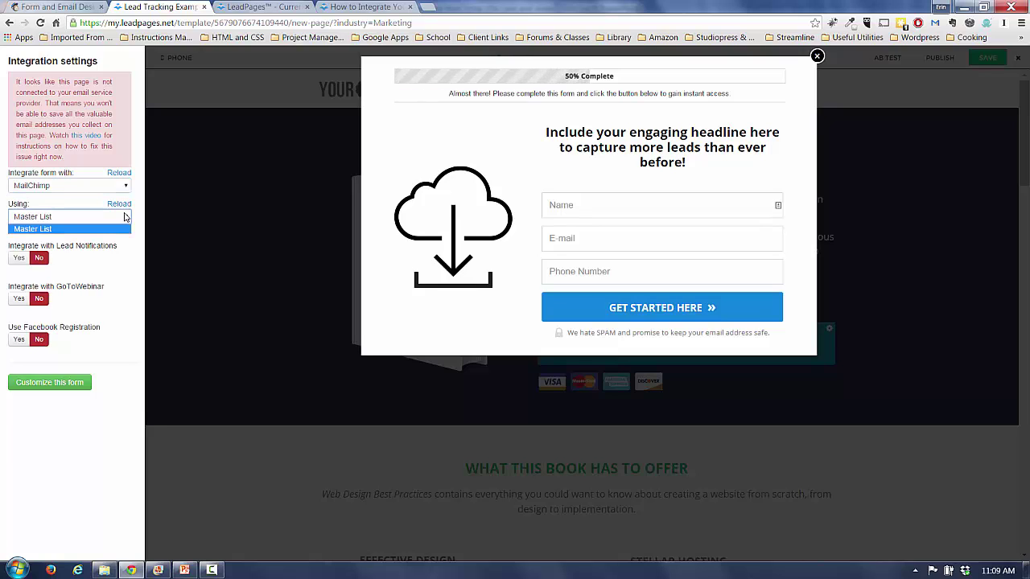
pyautogui.click(84, 233)
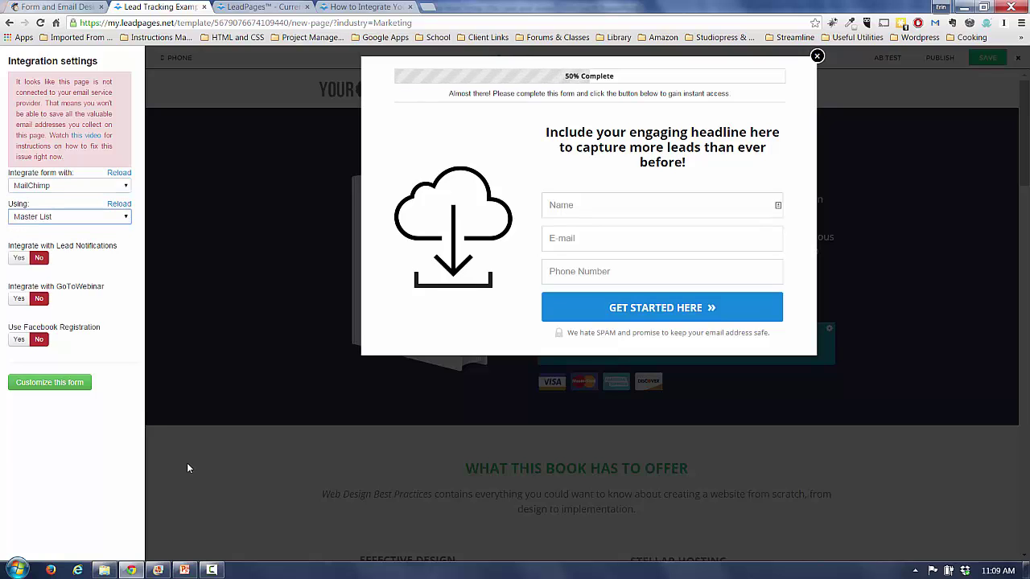
# - Customize the opt-in form by reloading its fields, showing the hidden form fields and enabling LeadPages example
pyautogui.click(54, 385)
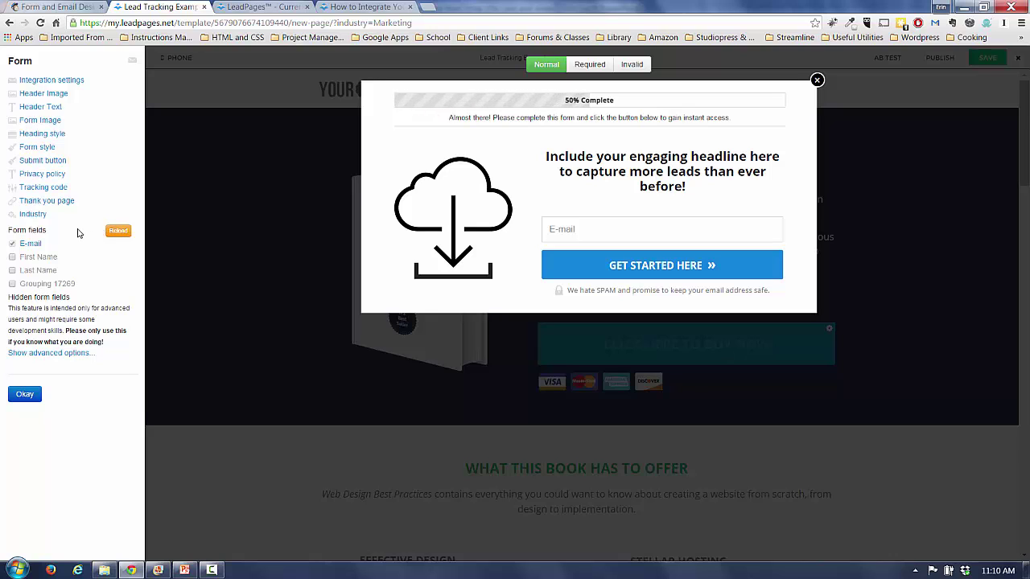
pyautogui.click(118, 231)
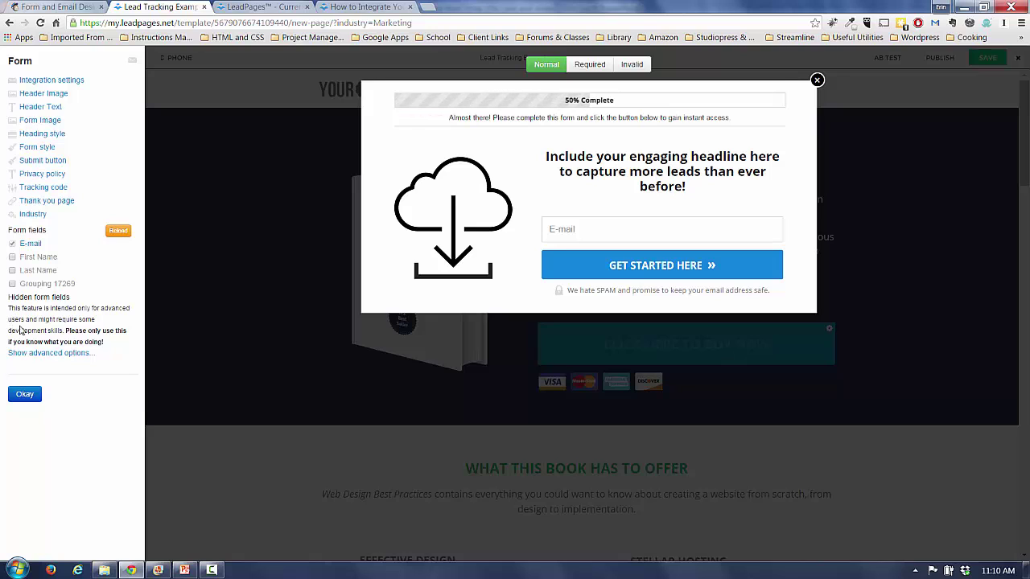
pyautogui.click(63, 354)
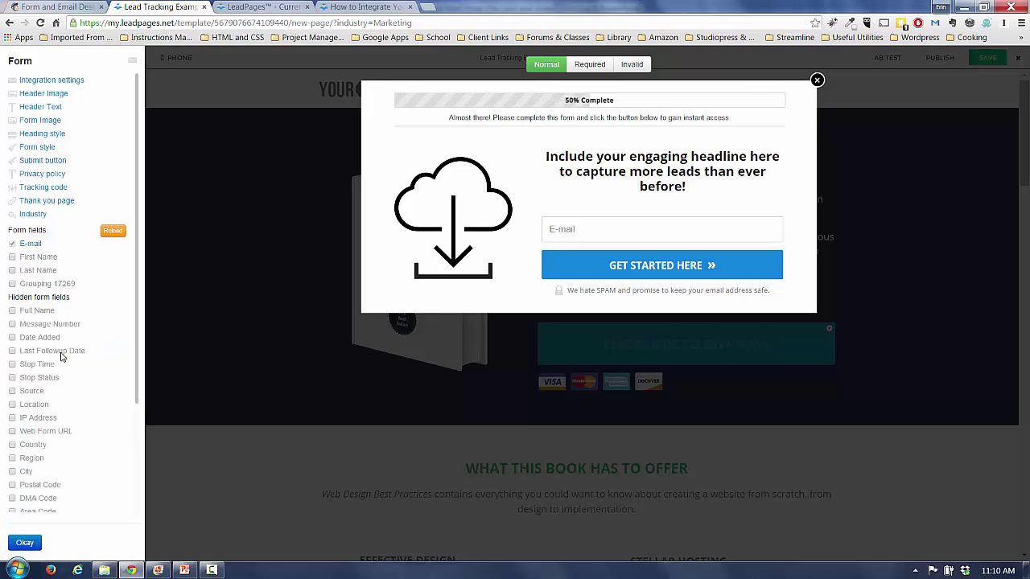
pyautogui.moveTo(137, 311); pyautogui.dragTo(125, 451)
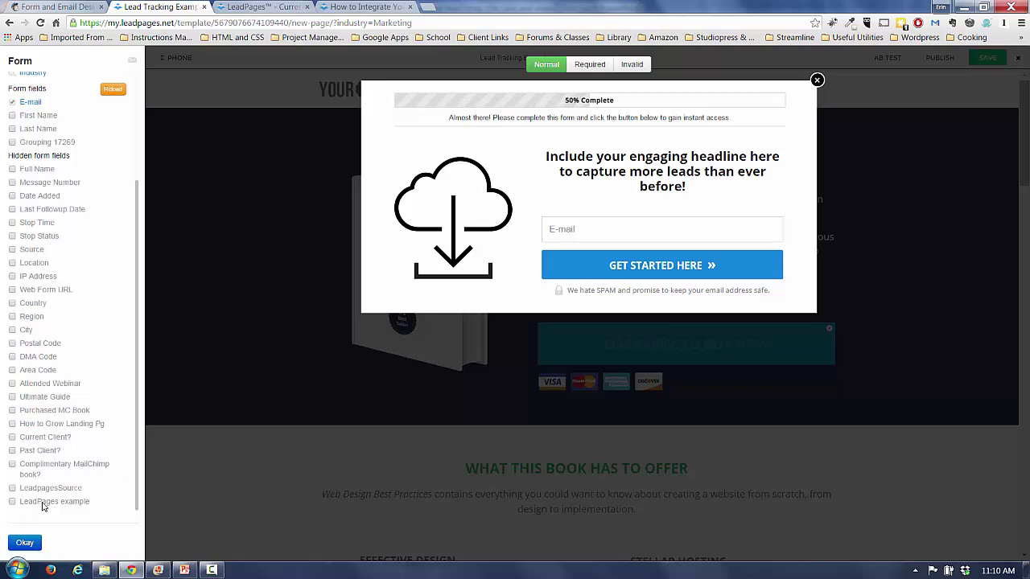
pyautogui.click(12, 502)
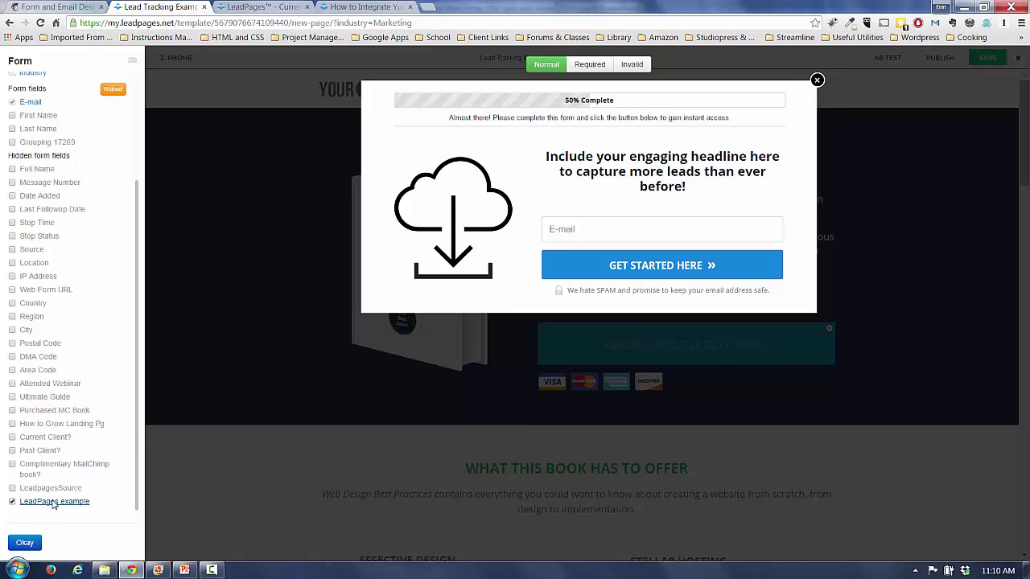
# - Set the LeadPages example field's default value to email guide, then accept the form settings and save the page
pyautogui.click(53, 502)
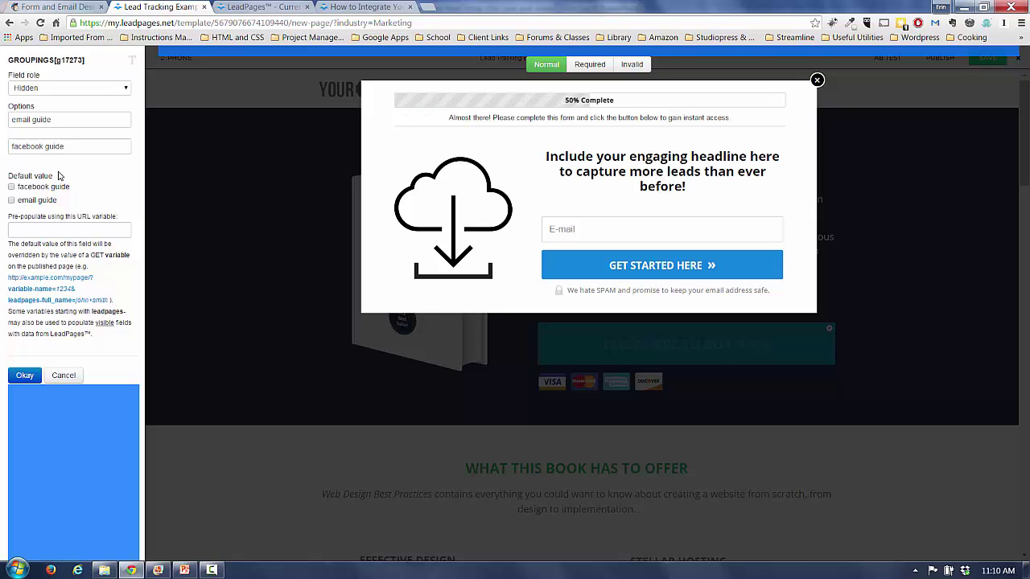
pyautogui.click(11, 201)
pyautogui.click(31, 377)
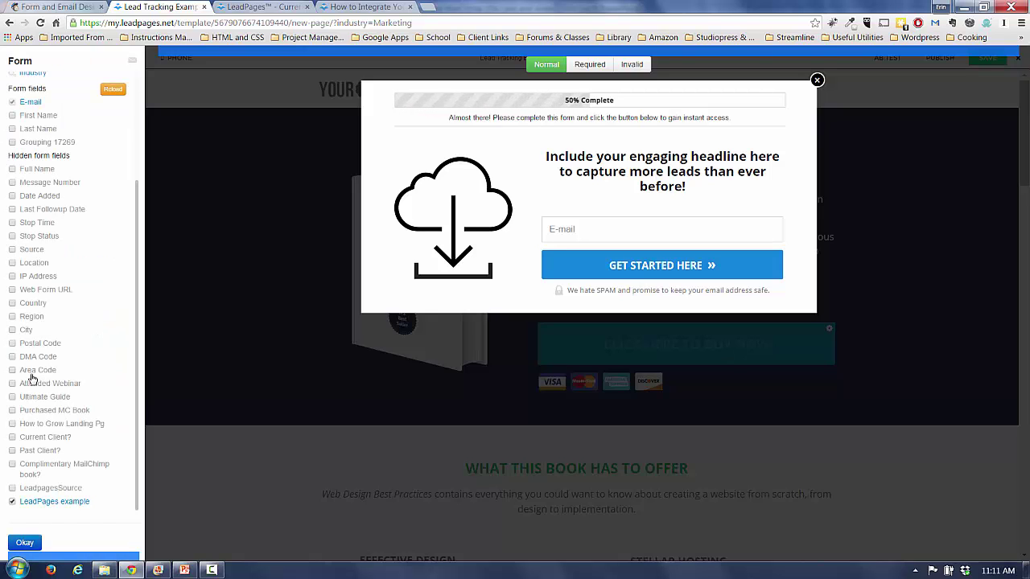
pyautogui.click(25, 544)
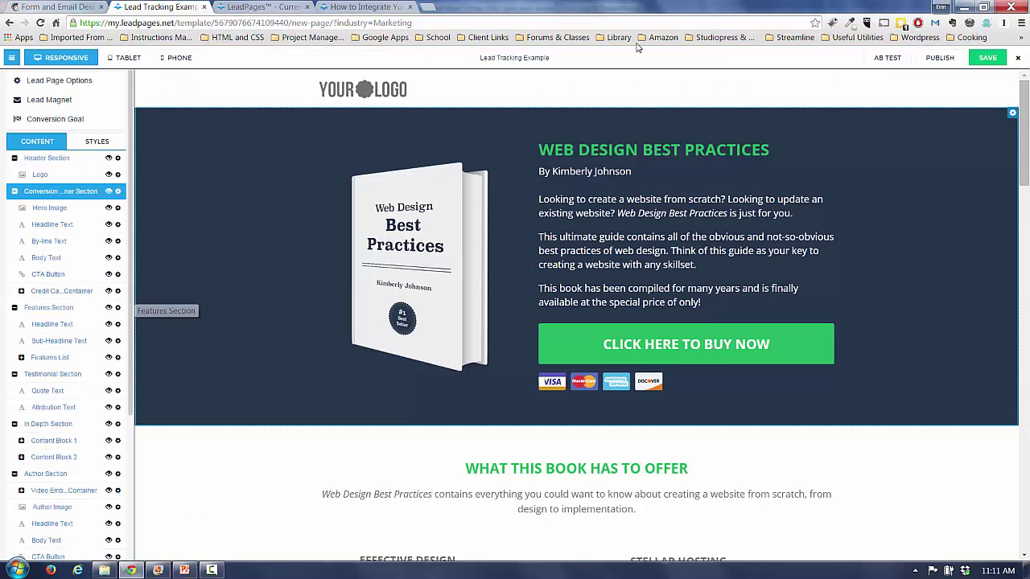
pyautogui.click(988, 59)
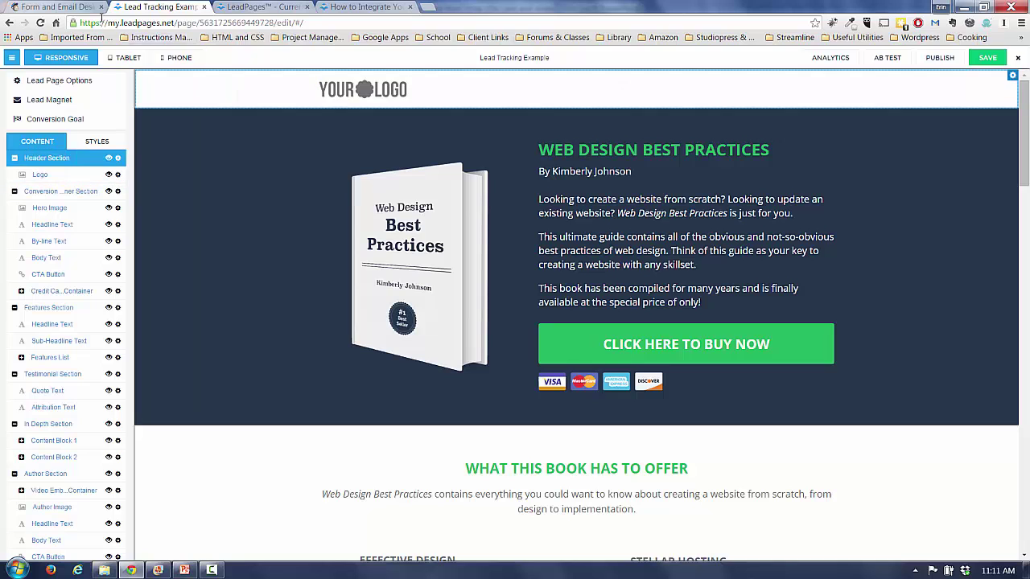
# - Switch to MailChimp and view the groups inside LeadpagesSource in the Master List
pyautogui.click(67, 9)
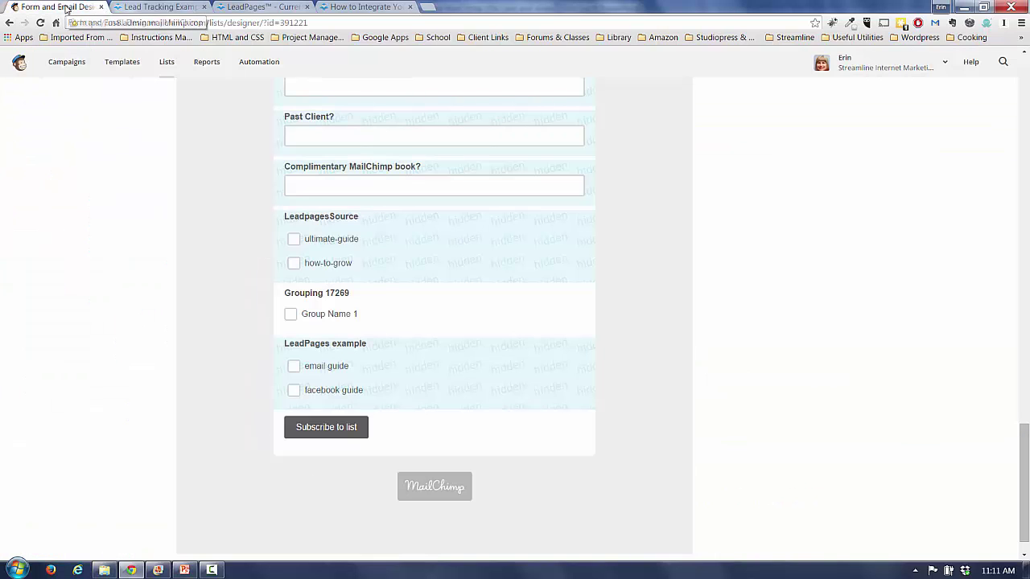
pyautogui.click(1026, 107)
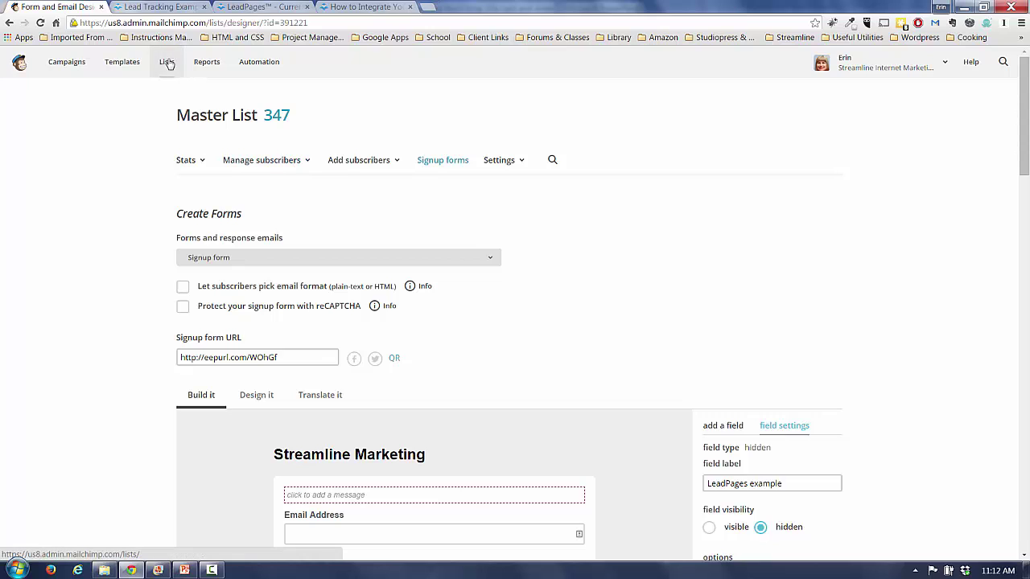
pyautogui.click(307, 160)
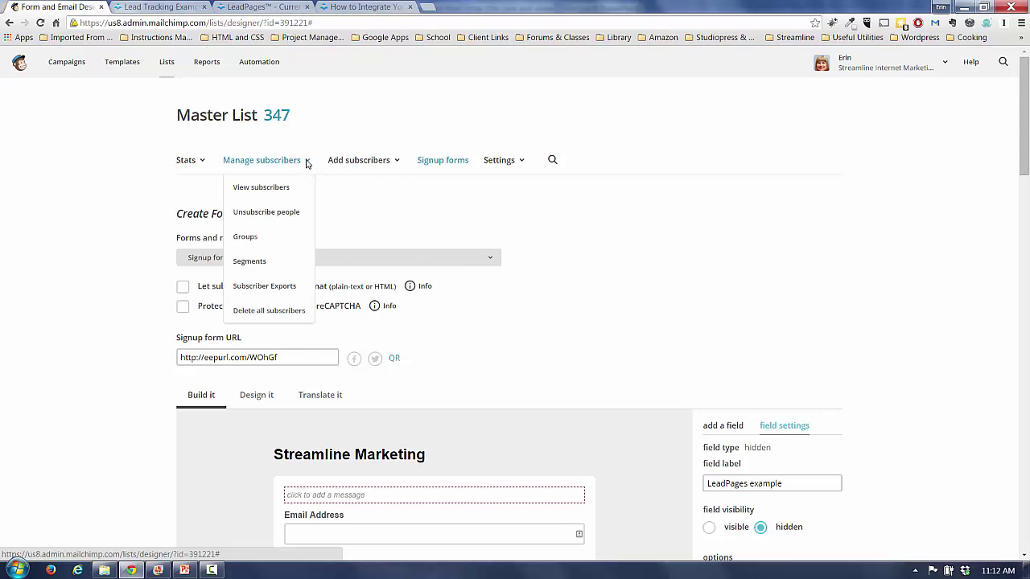
pyautogui.click(251, 239)
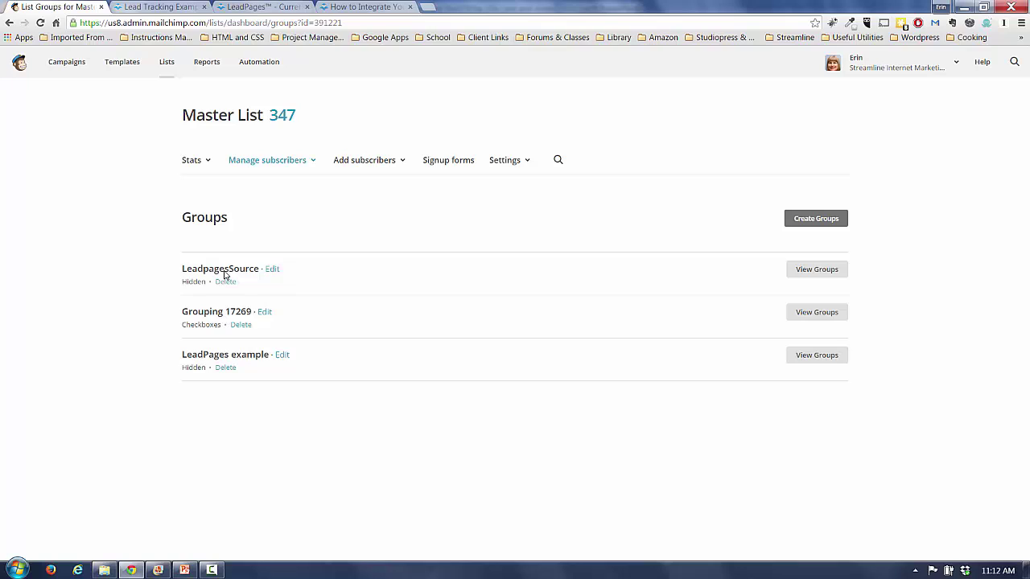
pyautogui.click(829, 271)
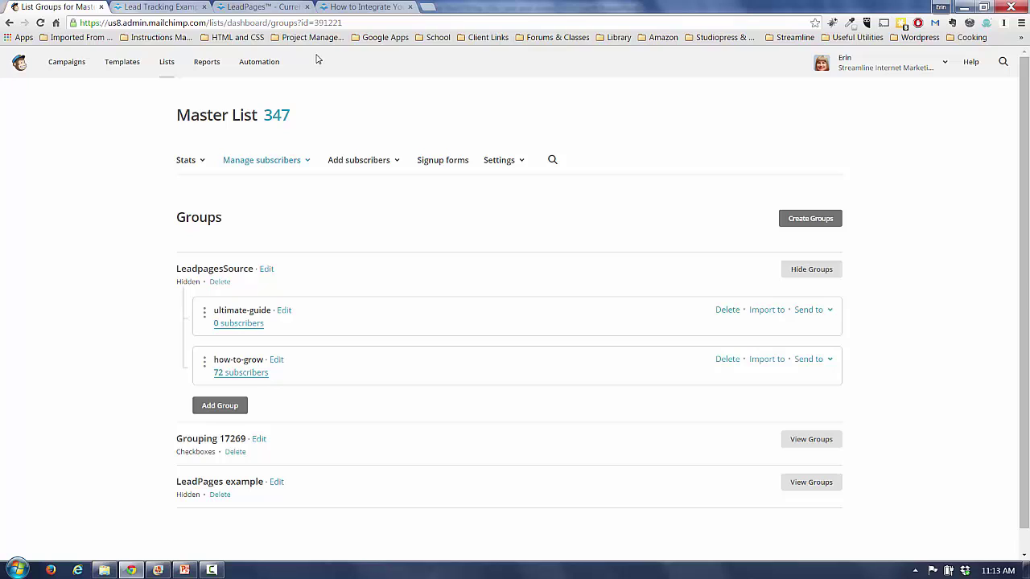
# - Start a new segment in the Master List and require subscribers to match all conditions
pyautogui.click(307, 163)
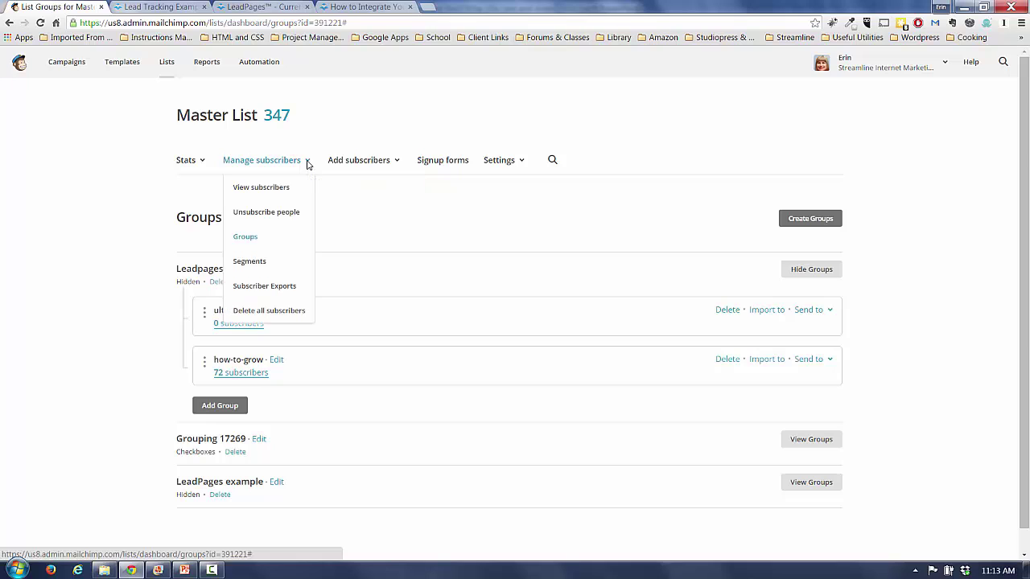
pyautogui.click(256, 262)
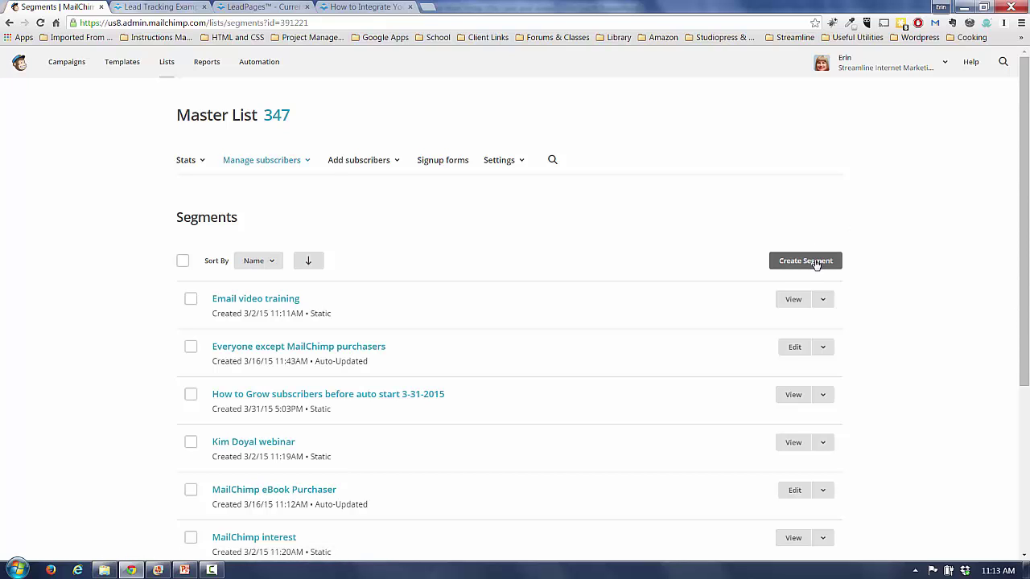
pyautogui.click(805, 260)
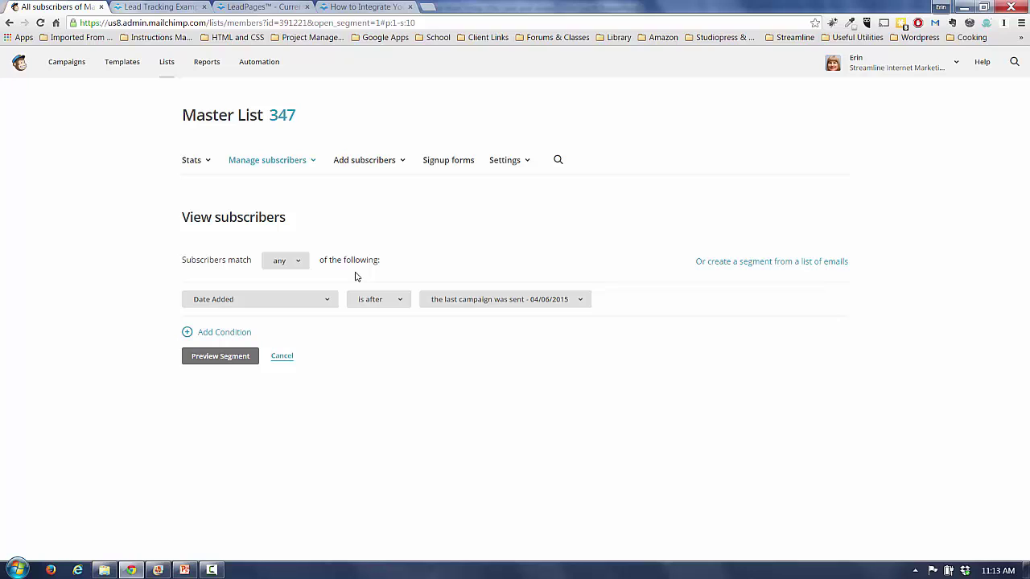
pyautogui.click(286, 264)
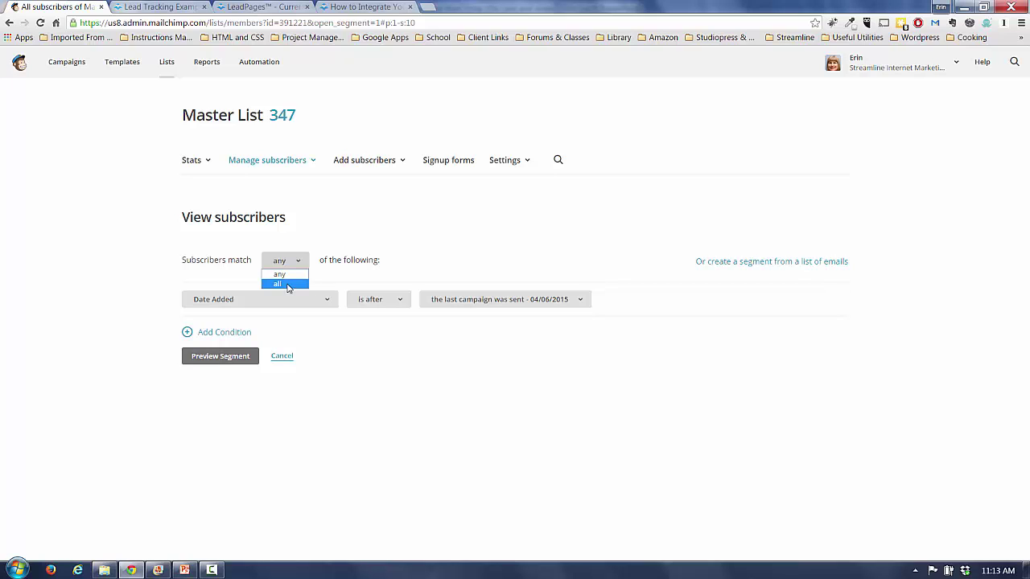
pyautogui.click(288, 285)
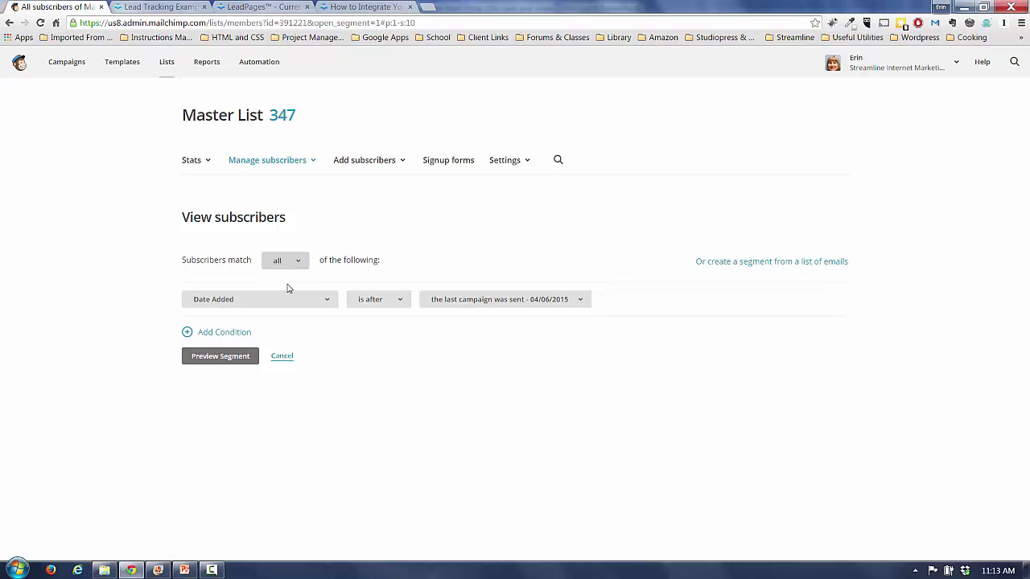
# - Set the segment condition to Group: LeadpagesSource, all of, how-to-grow, and preview the segment
pyautogui.click(325, 302)
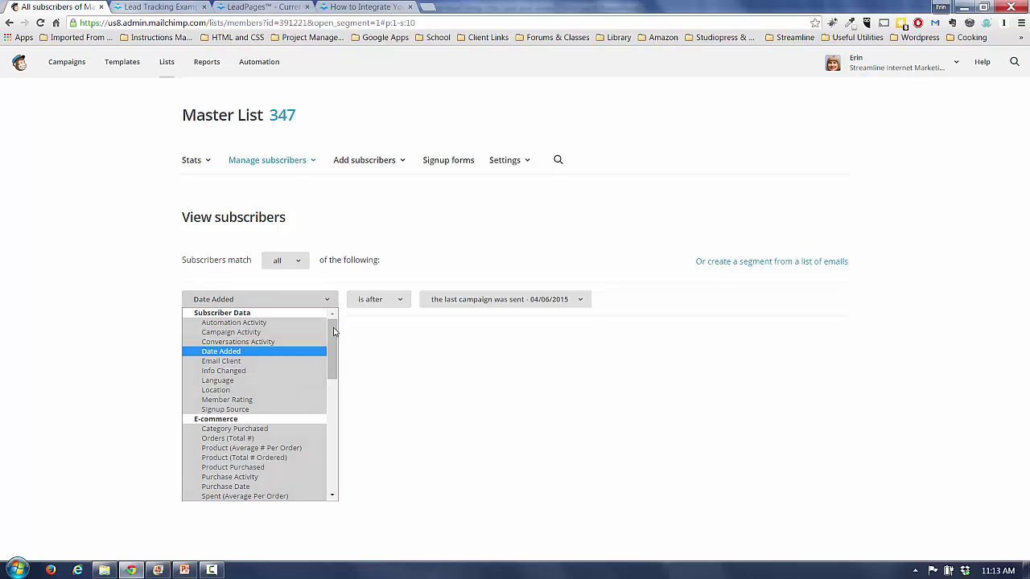
pyautogui.moveTo(331, 343); pyautogui.dragTo(331, 424)
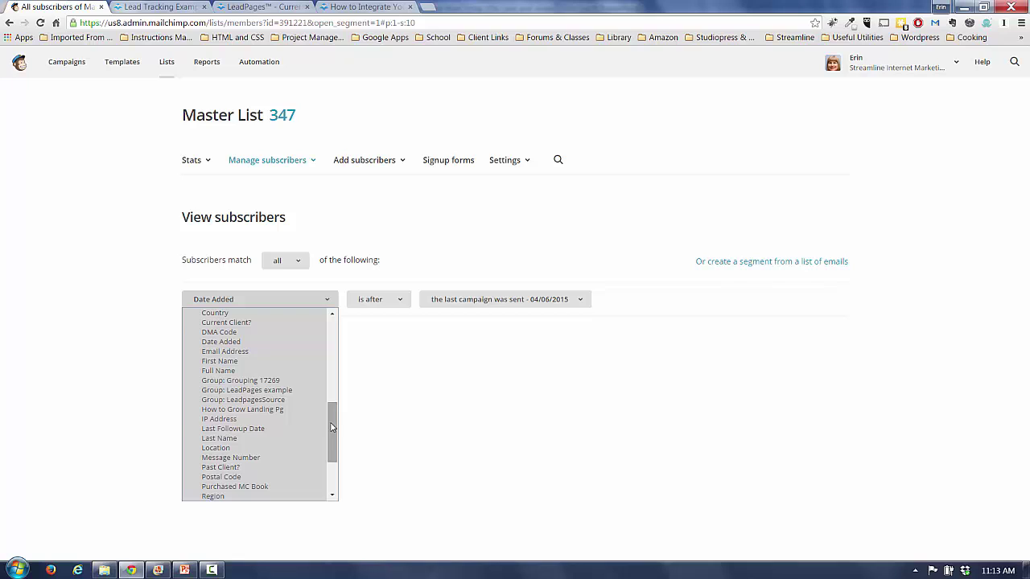
pyautogui.click(244, 400)
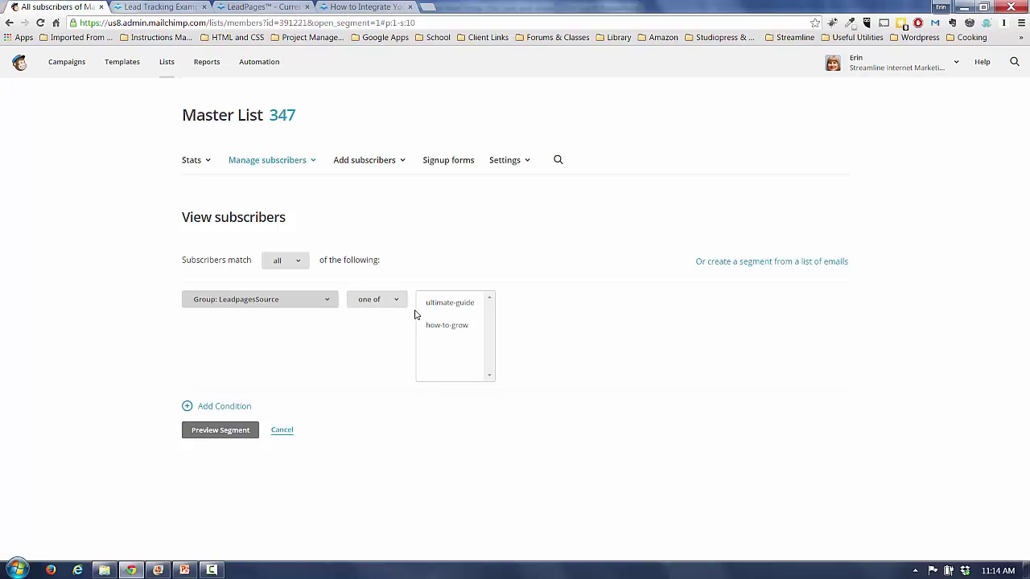
pyautogui.click(376, 302)
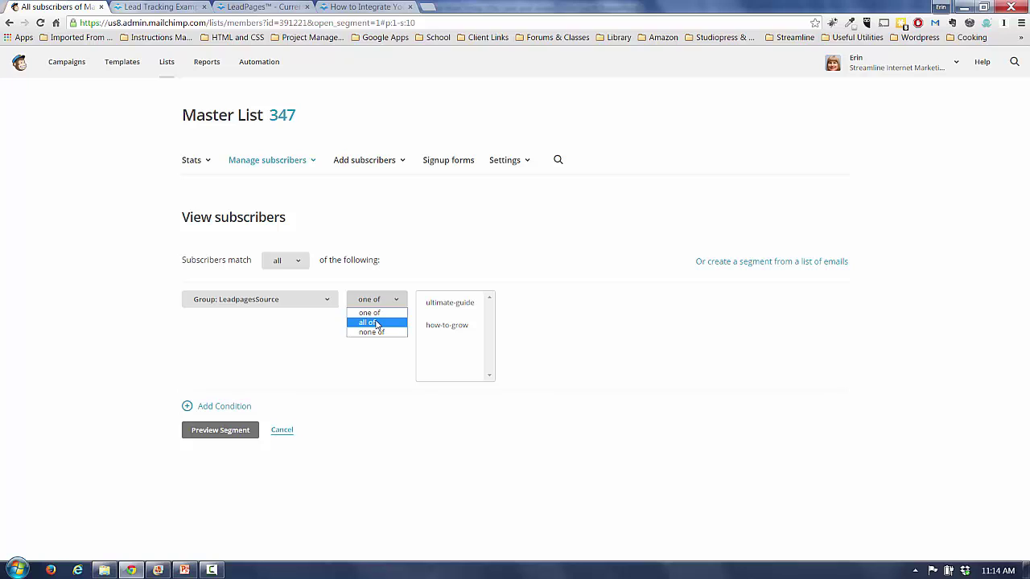
pyautogui.click(376, 322)
pyautogui.click(453, 333)
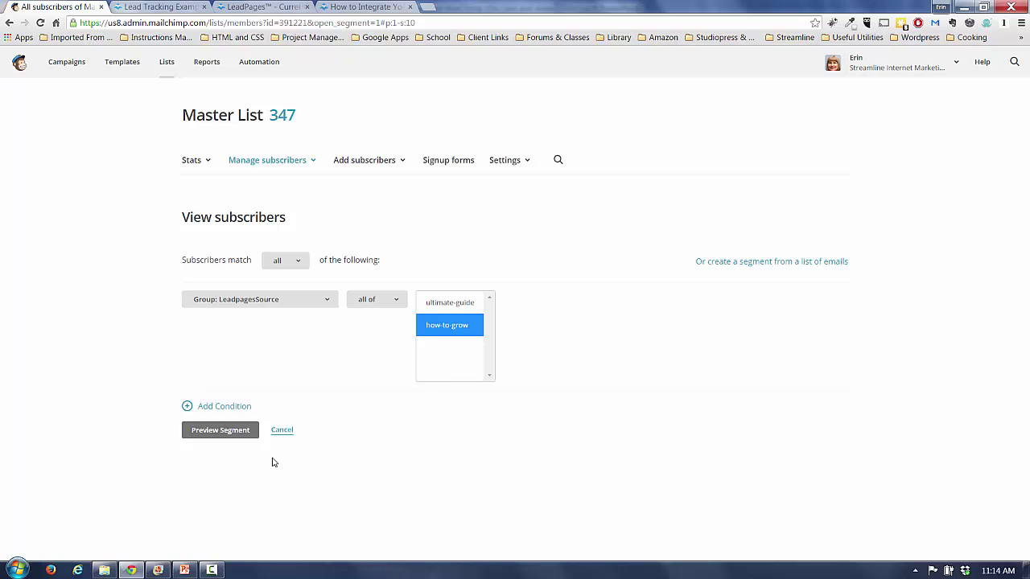
pyautogui.click(220, 431)
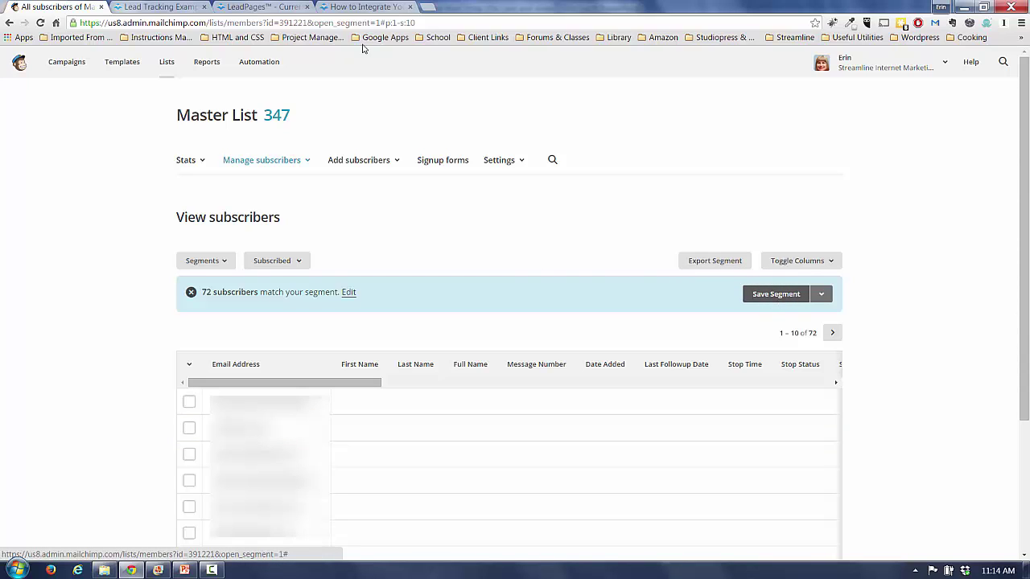
# - Create a regular campaign and choose the saved segment Ultimate Guide dynamic of the Master List as its recipients
pyautogui.click(67, 62)
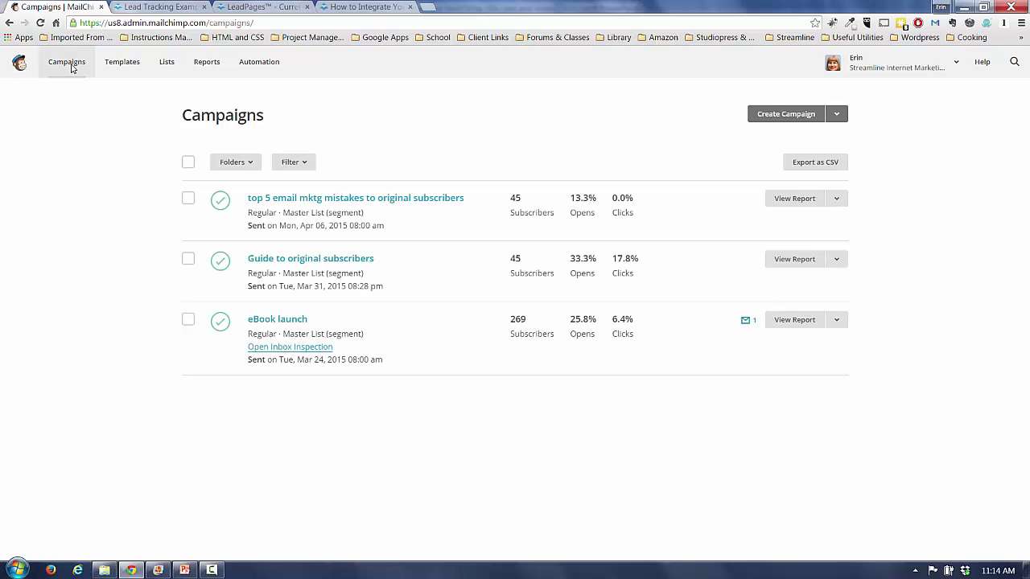
pyautogui.click(781, 114)
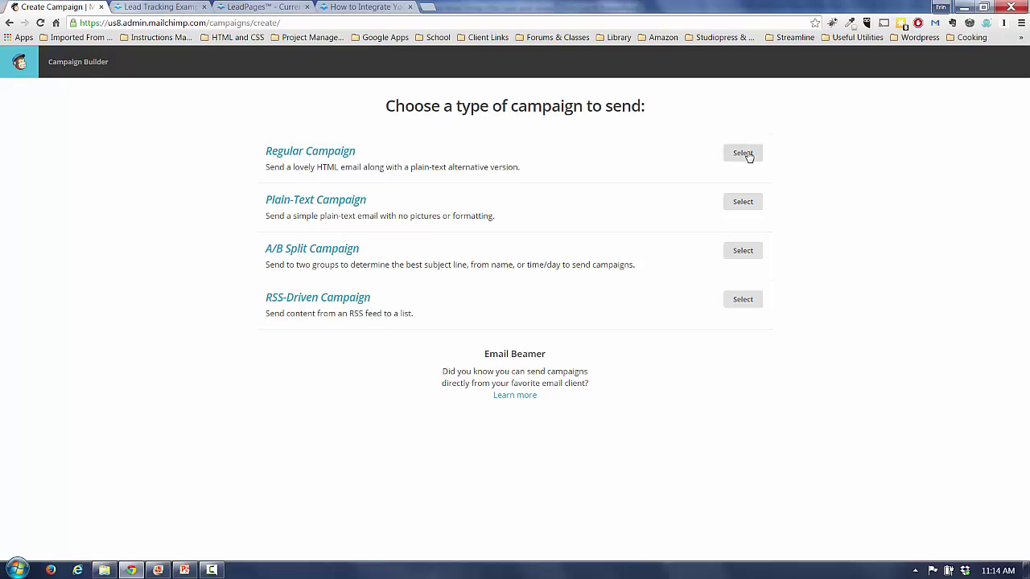
pyautogui.click(747, 155)
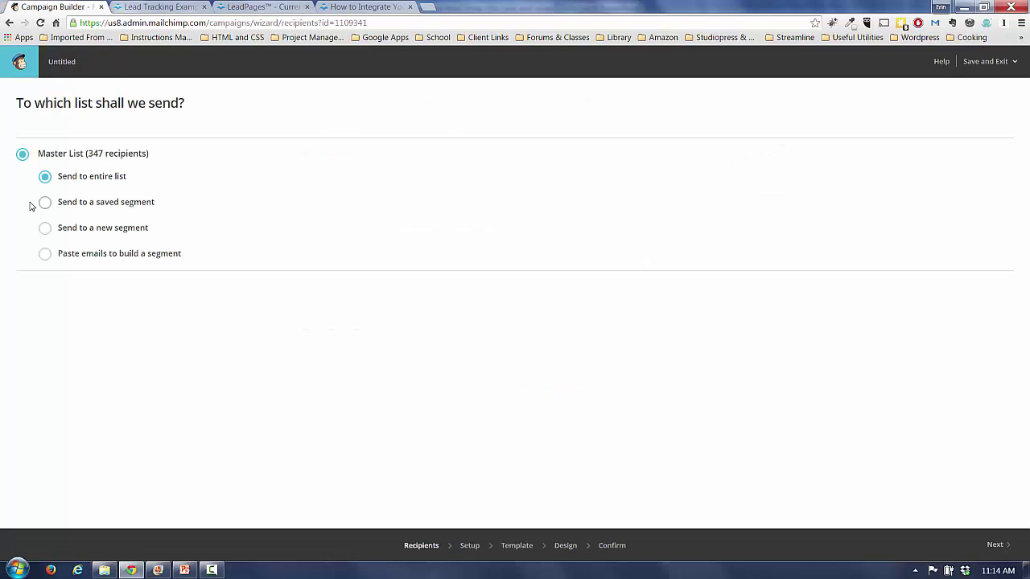
pyautogui.click(45, 203)
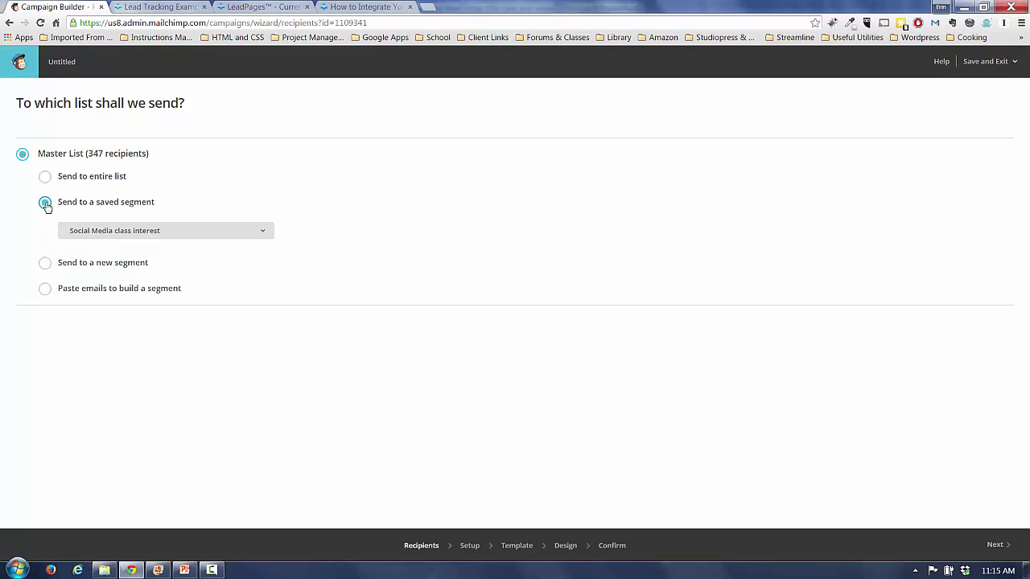
pyautogui.click(152, 231)
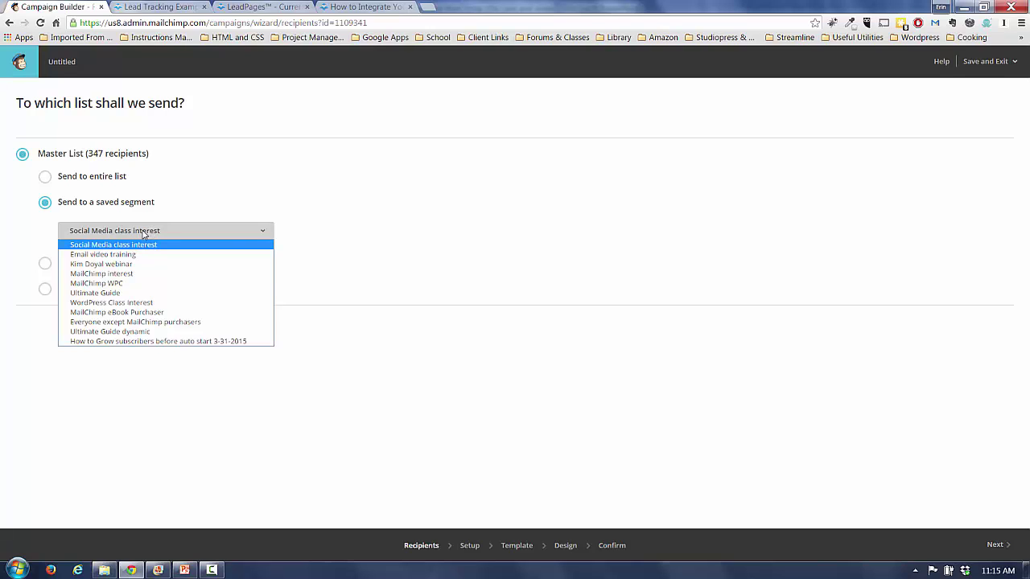
pyautogui.click(148, 333)
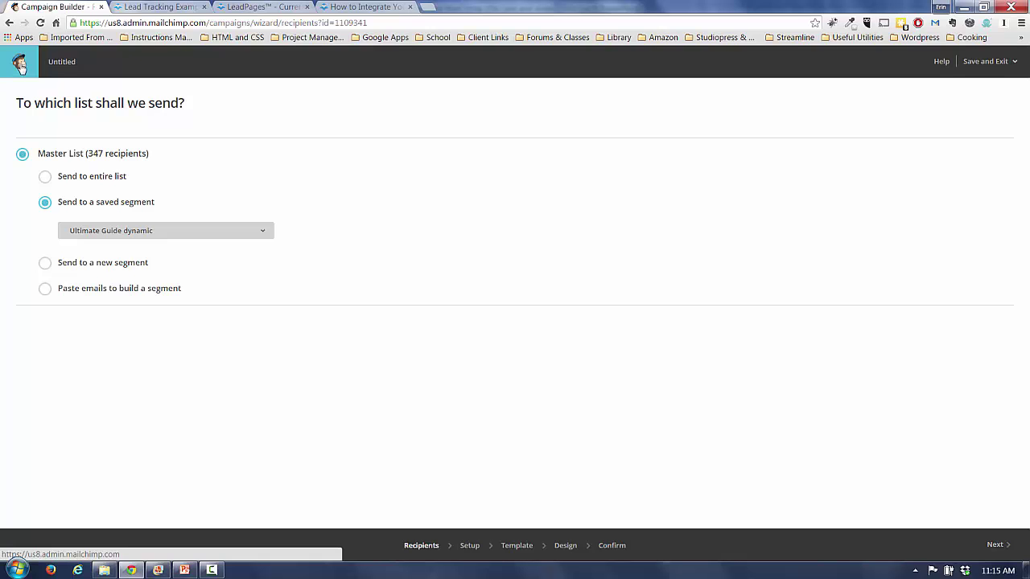
# - Open the How to Grow Opt-in Page Series automation and examine the additional segmentation criteria of its trigger
pyautogui.click(19, 65)
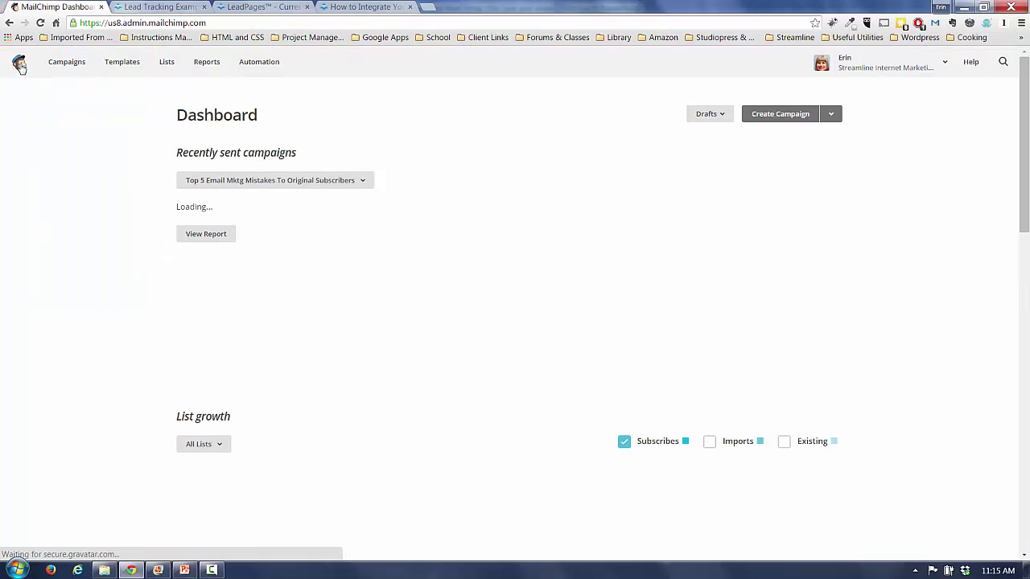
pyautogui.click(261, 62)
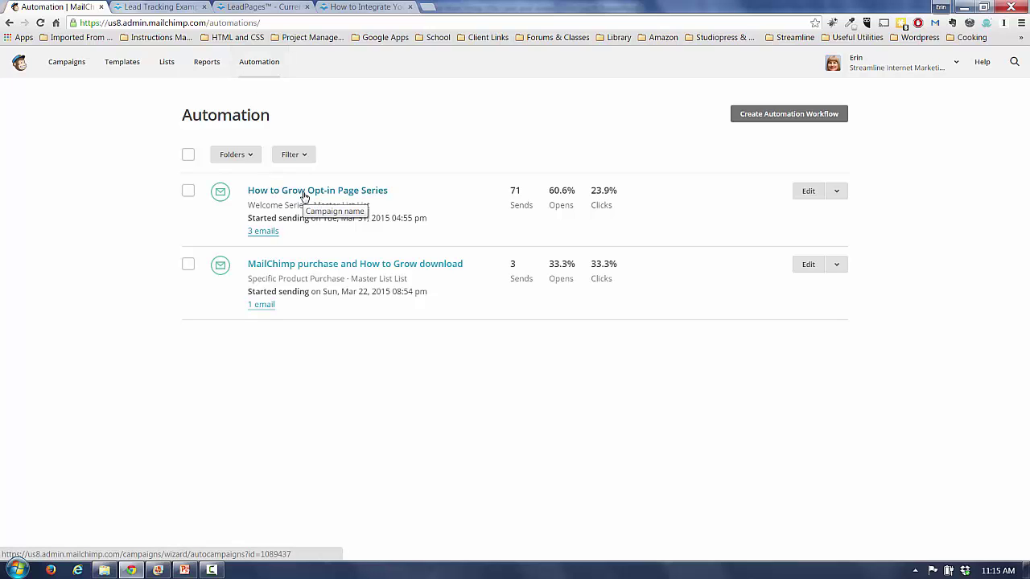
pyautogui.click(807, 191)
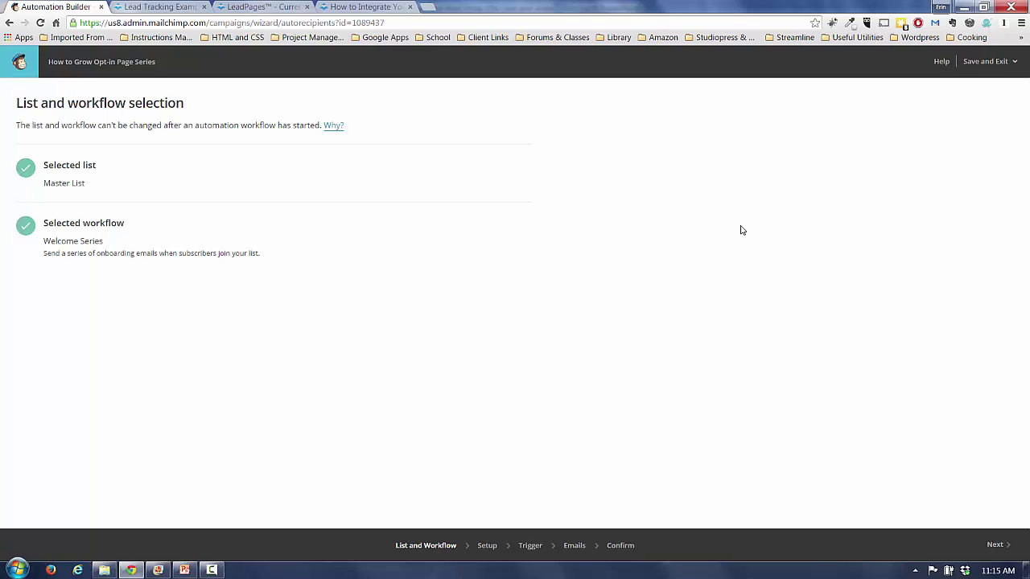
pyautogui.click(531, 546)
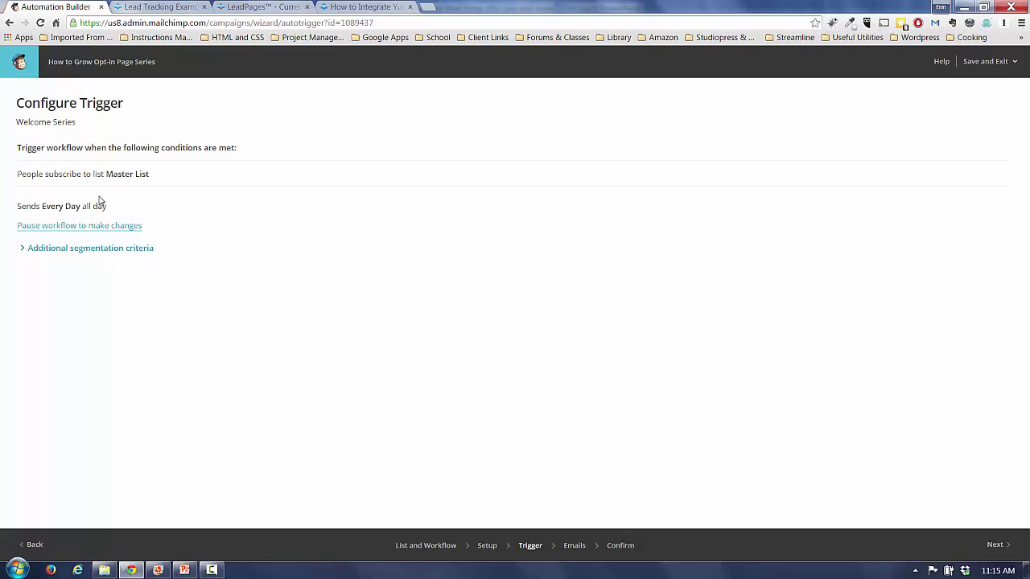
pyautogui.click(76, 250)
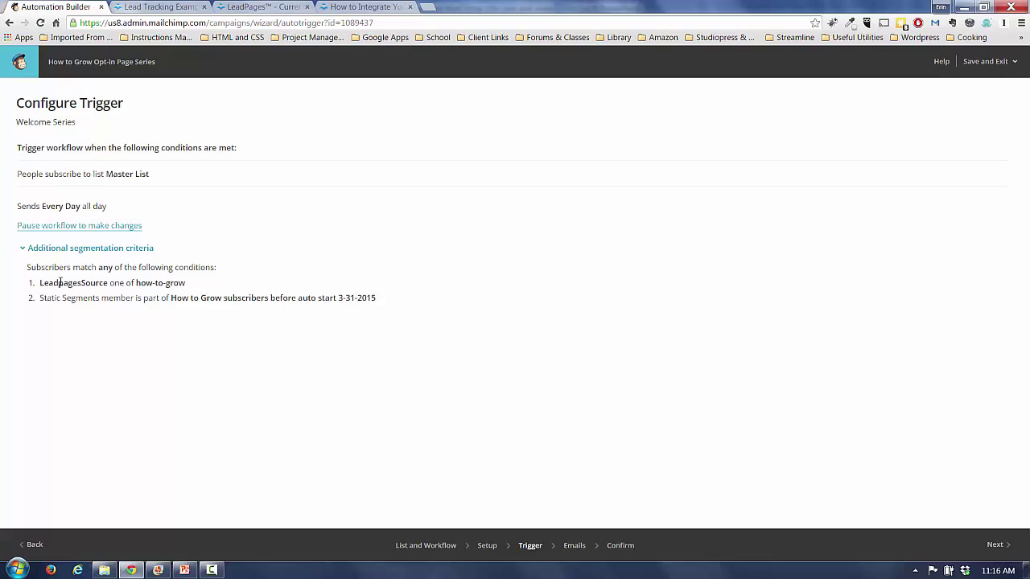
pyautogui.moveTo(60, 283); pyautogui.dragTo(99, 282)
pyautogui.moveTo(186, 283); pyautogui.dragTo(138, 287)
pyautogui.click(212, 570)
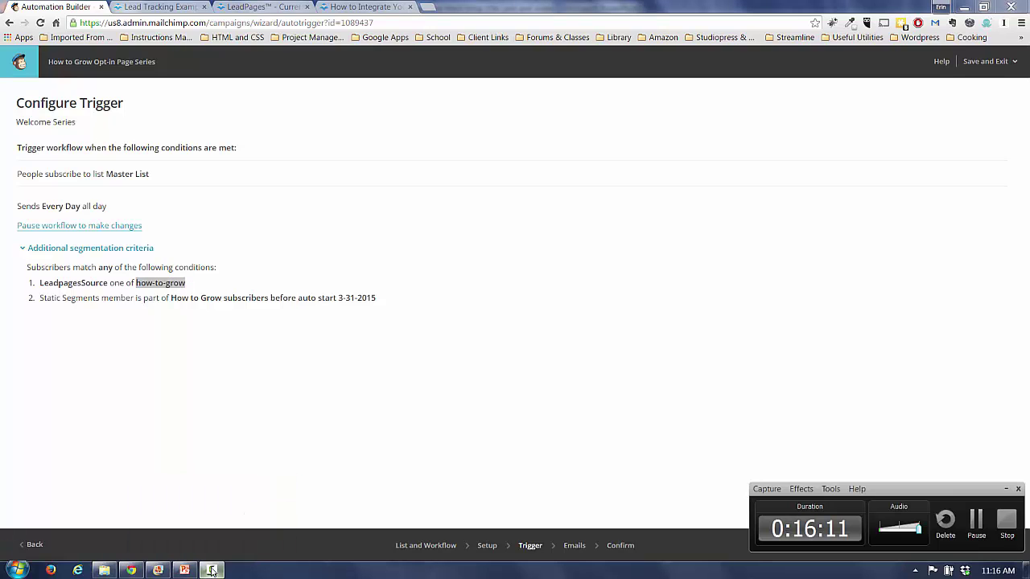